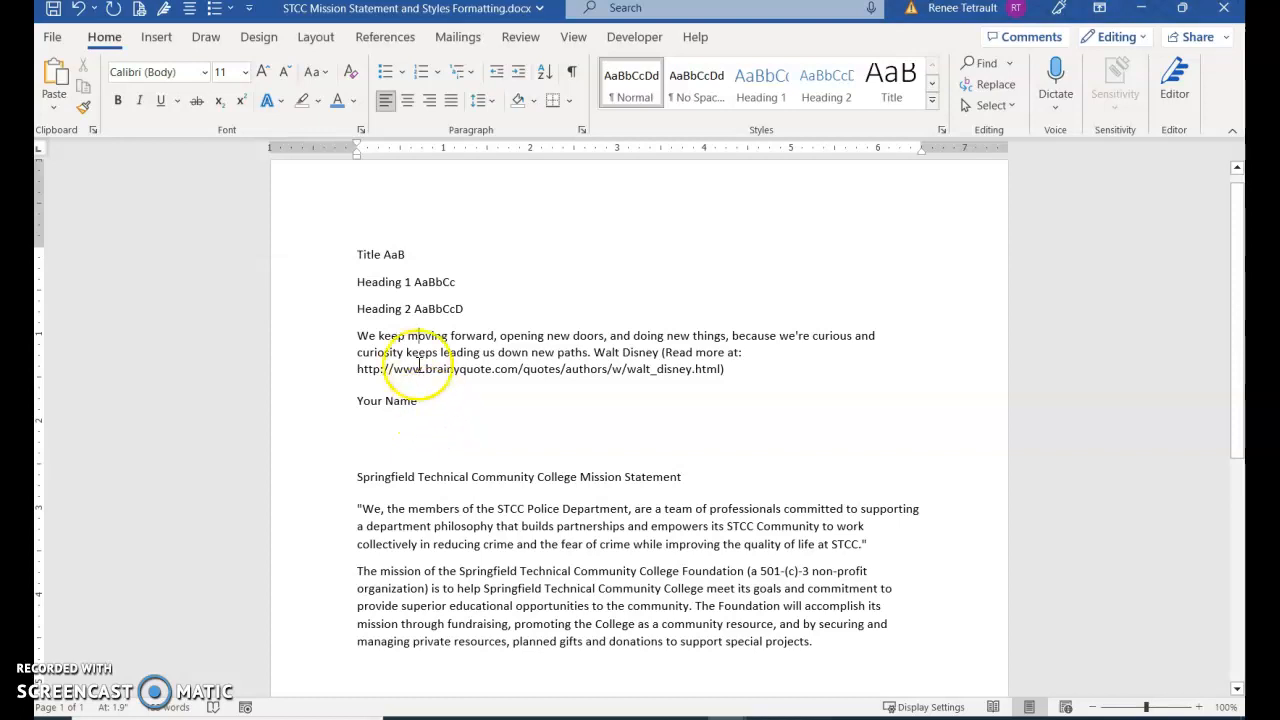
# Apply the Title style to the "Title AaB" line
pyautogui.click(358, 257)
pyautogui.click(382, 254)
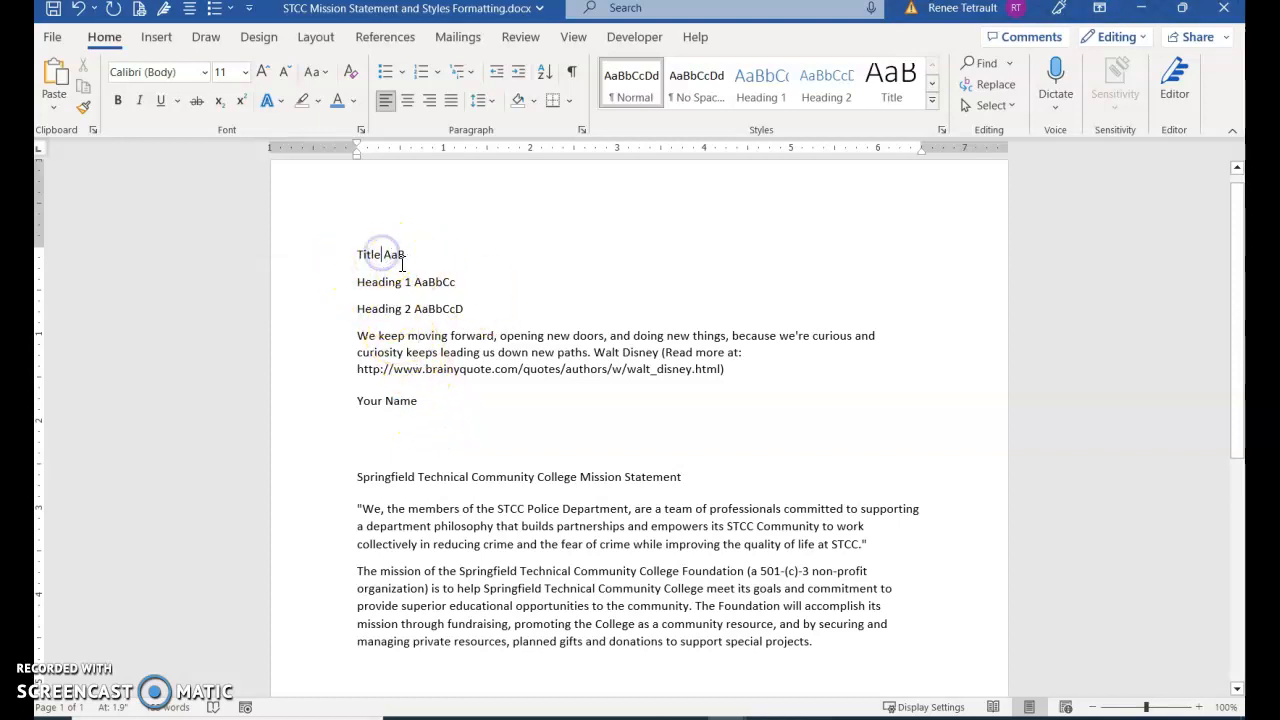
pyautogui.click(398, 254)
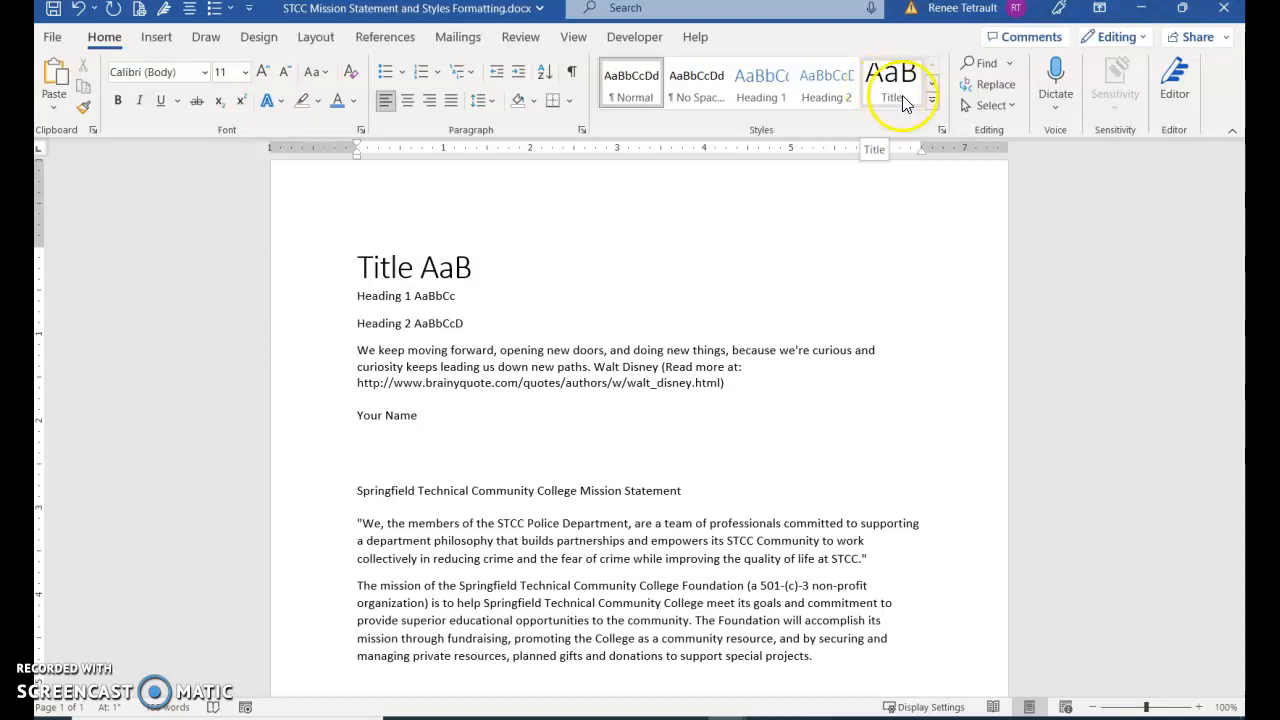
pyautogui.click(934, 103)
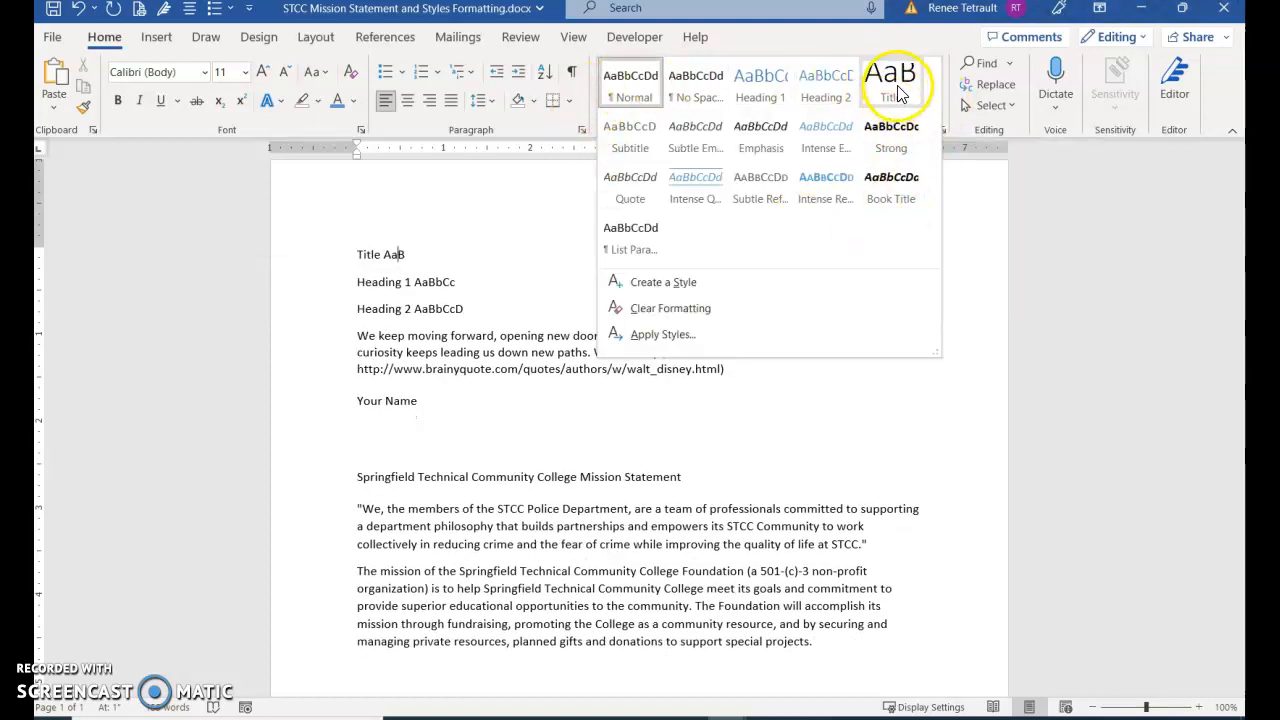
pyautogui.click(897, 93)
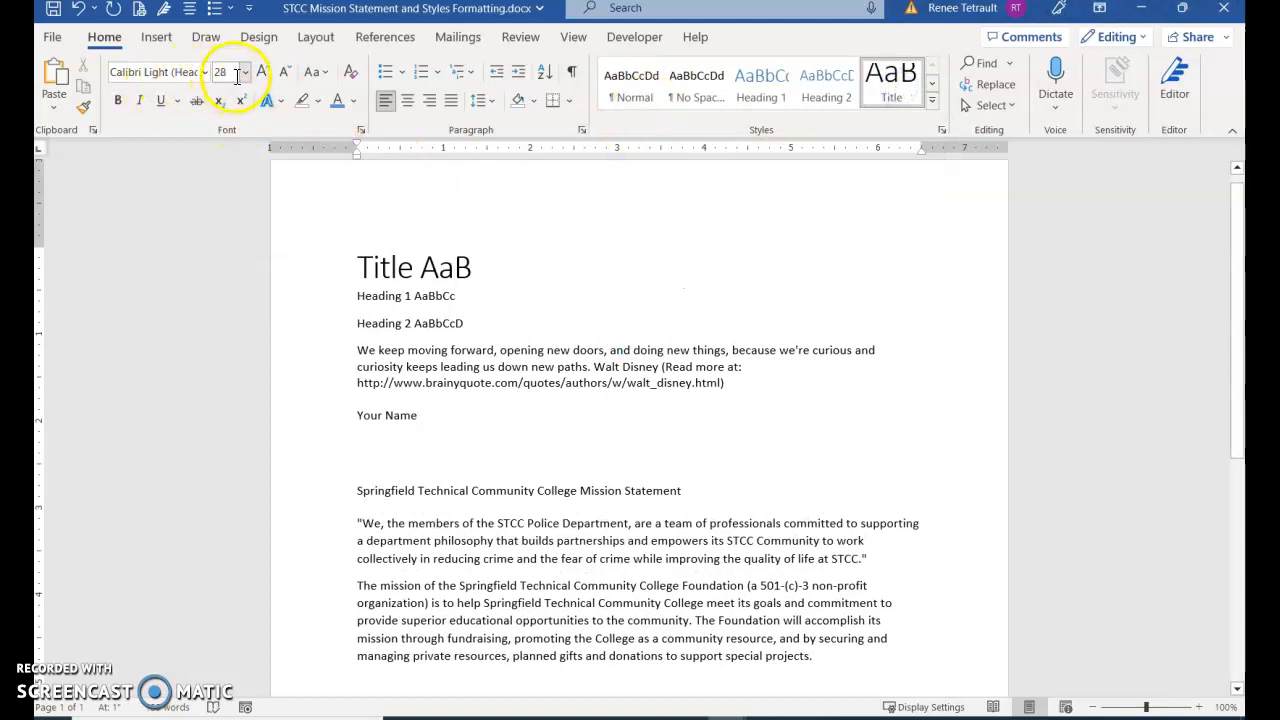
# Apply the Heading 1 style to the "Heading 1 AaBbCc" line and check its font color in the palette
pyautogui.click(378, 292)
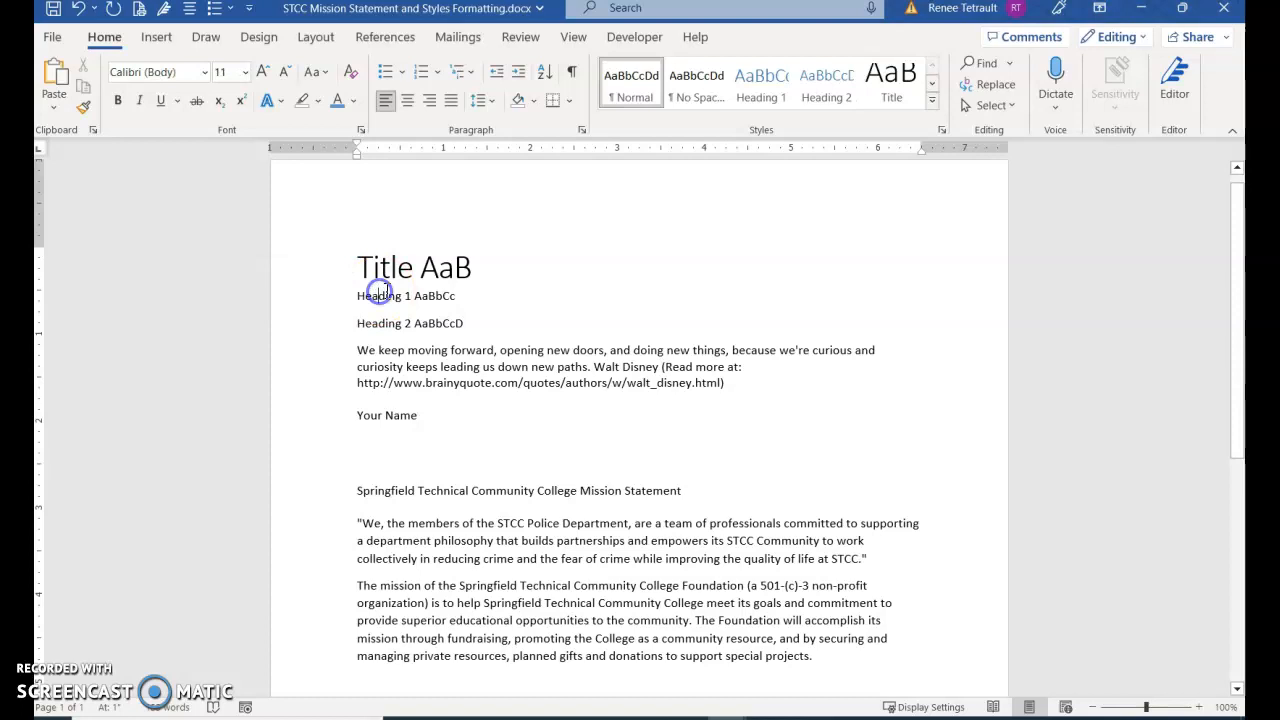
pyautogui.click(775, 98)
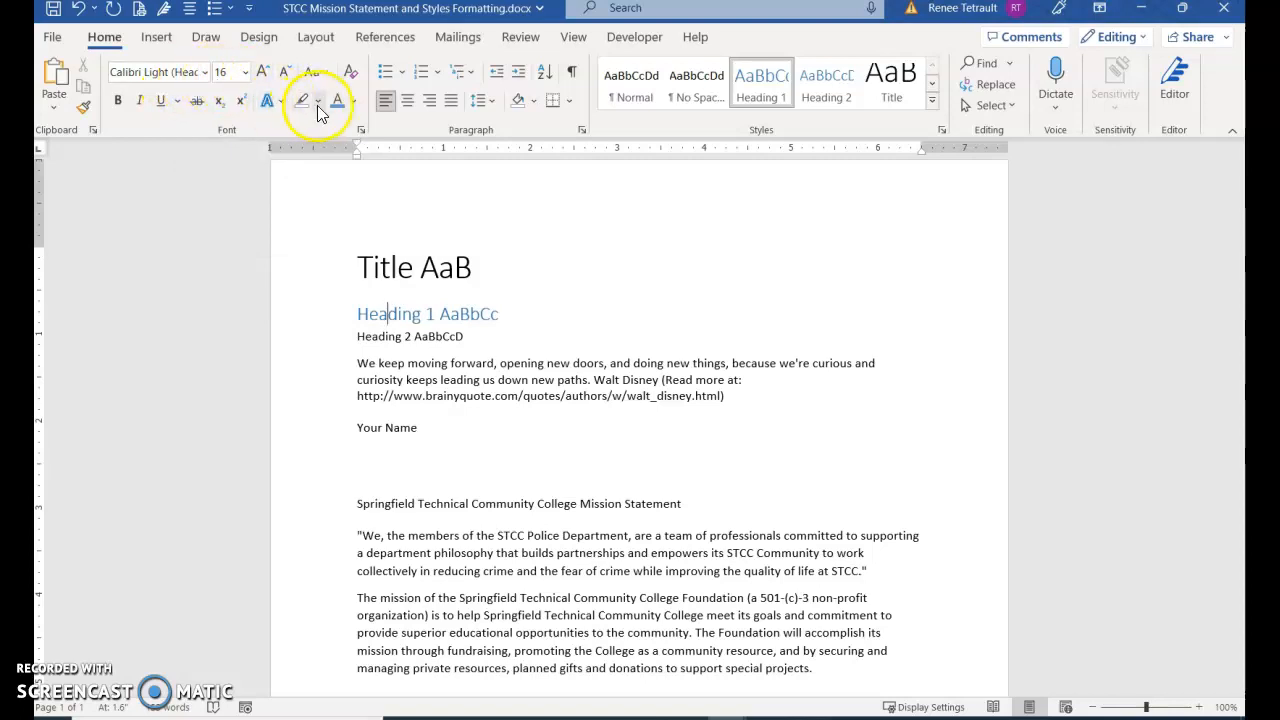
pyautogui.click(356, 102)
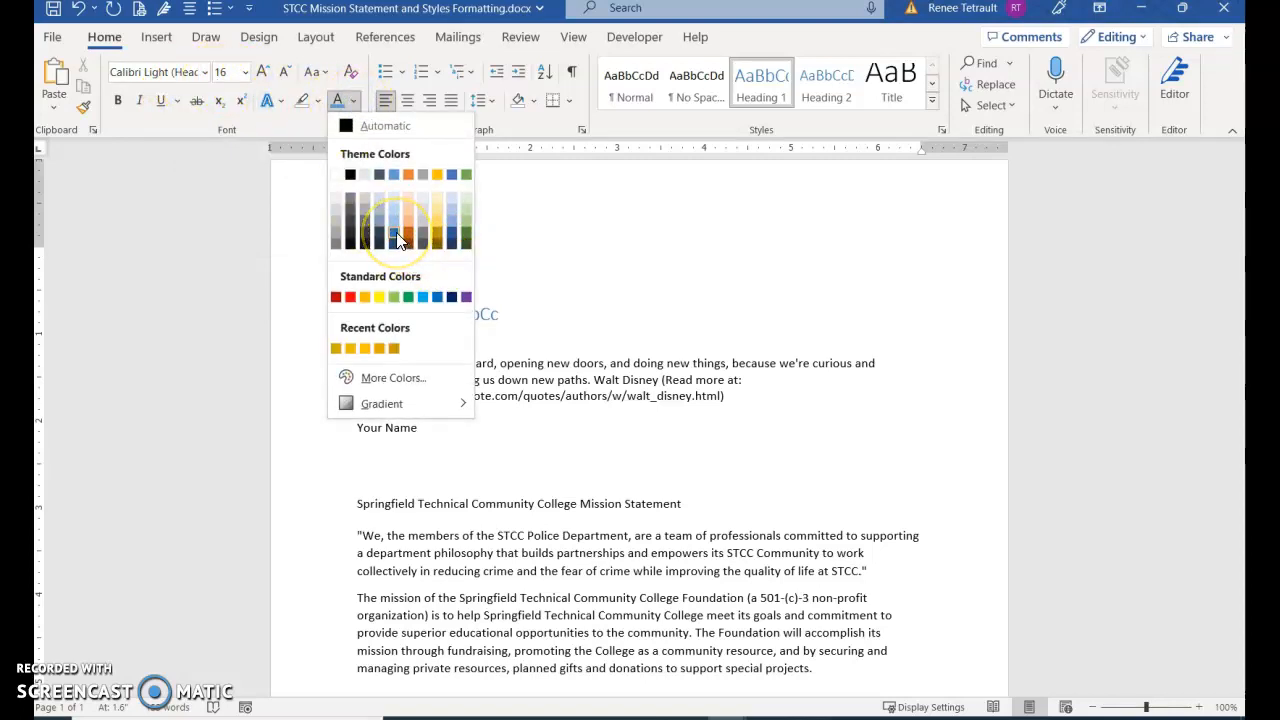
pyautogui.click(670, 368)
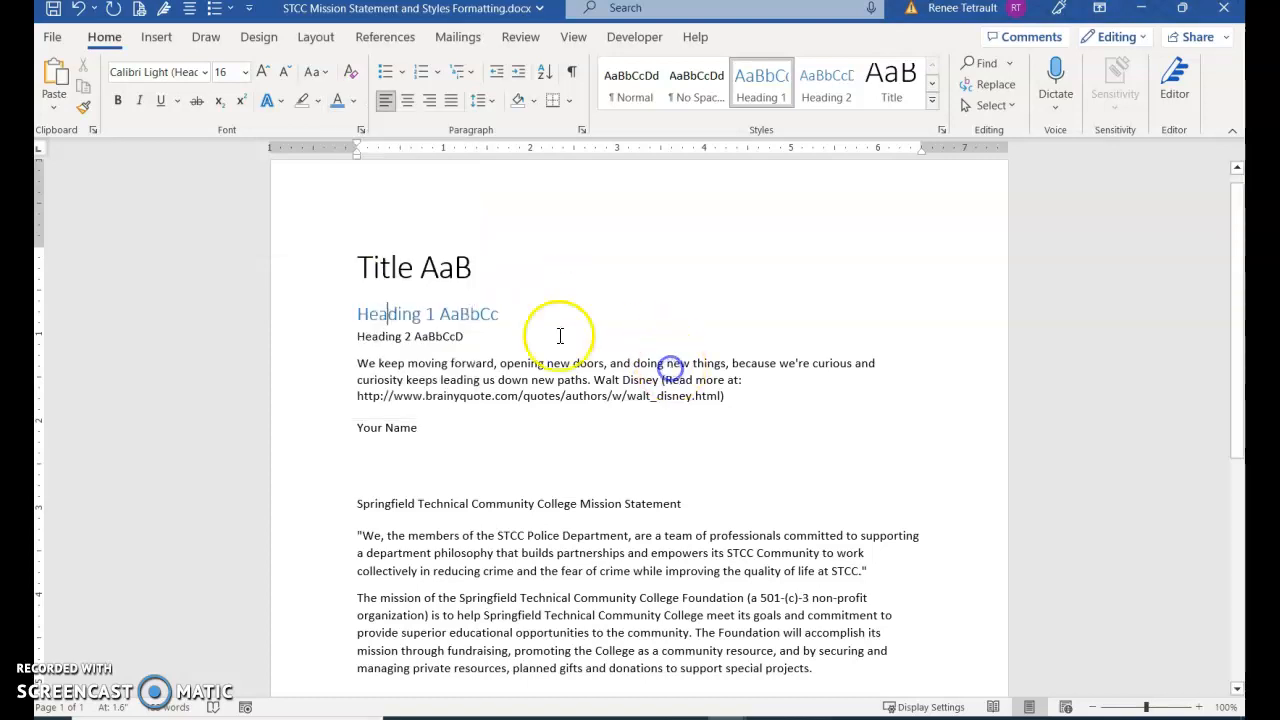
# Apply the Heading 2 style to the "Heading 2 AaBbCcD" line
pyautogui.click(437, 337)
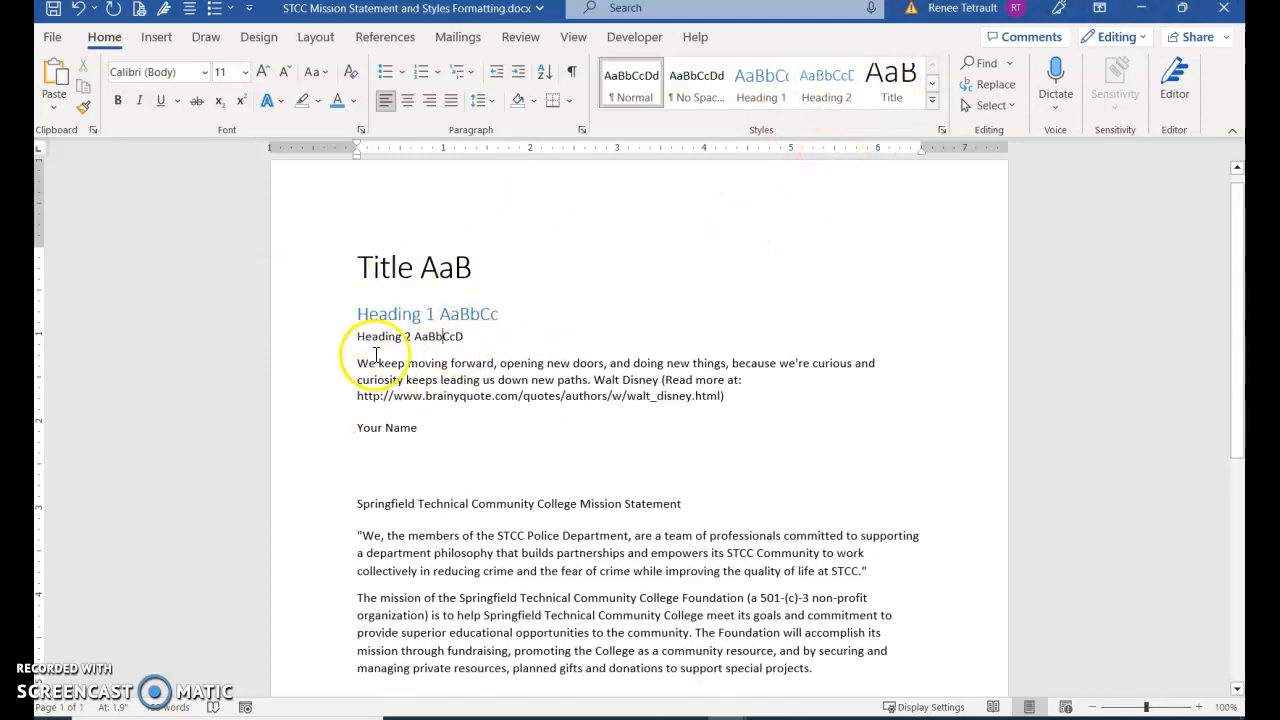
pyautogui.click(412, 336)
pyautogui.click(826, 88)
# Apply the Intense Quote style to the Walt Disney quote paragraph
pyautogui.click(513, 391)
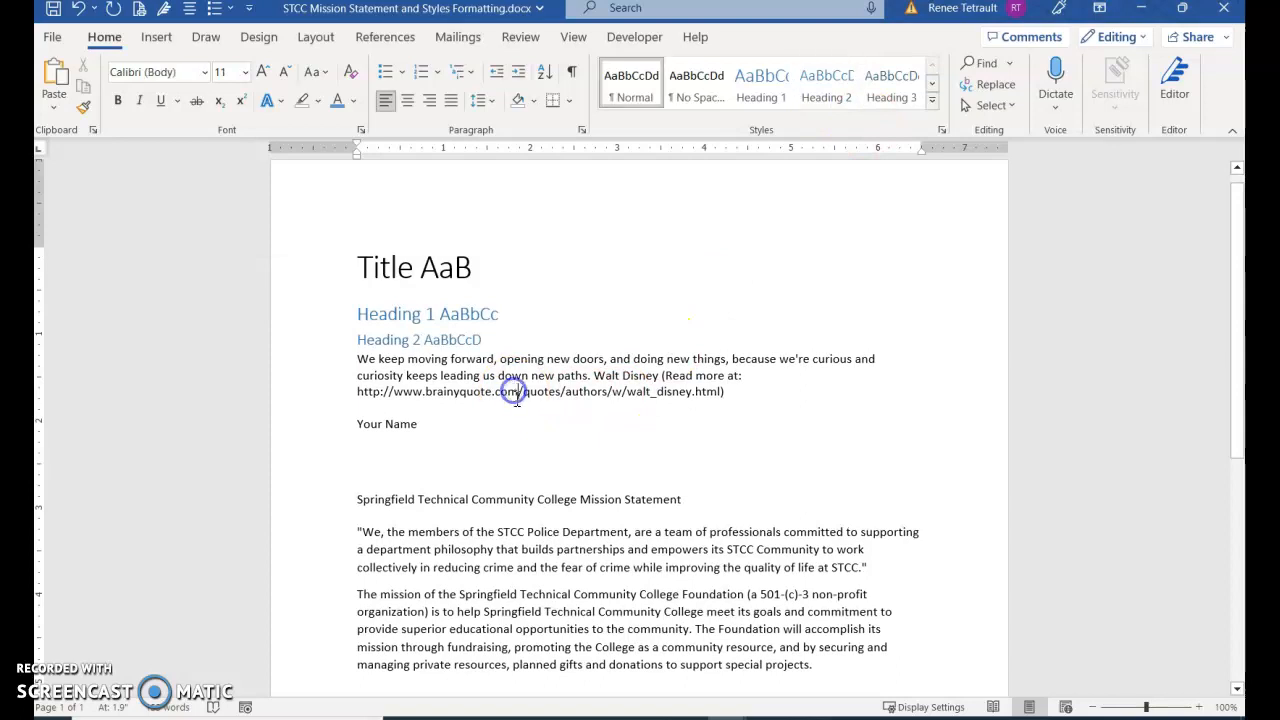
pyautogui.click(589, 374)
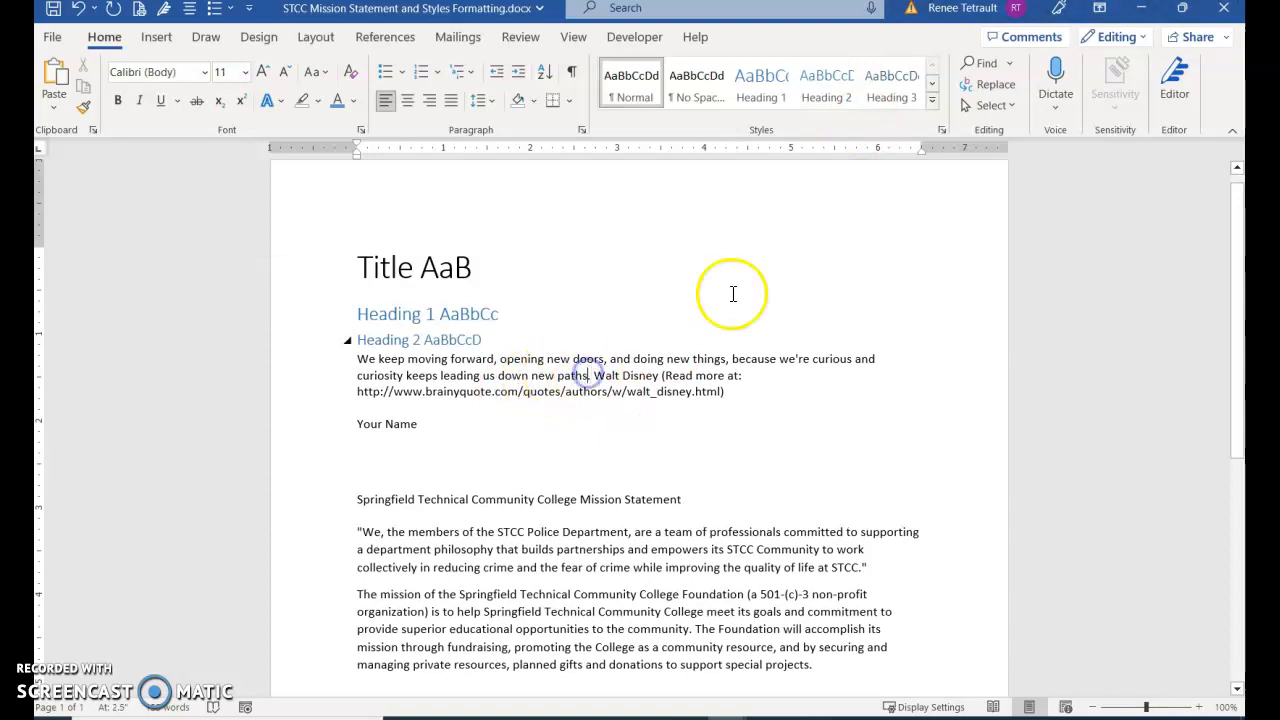
pyautogui.click(933, 104)
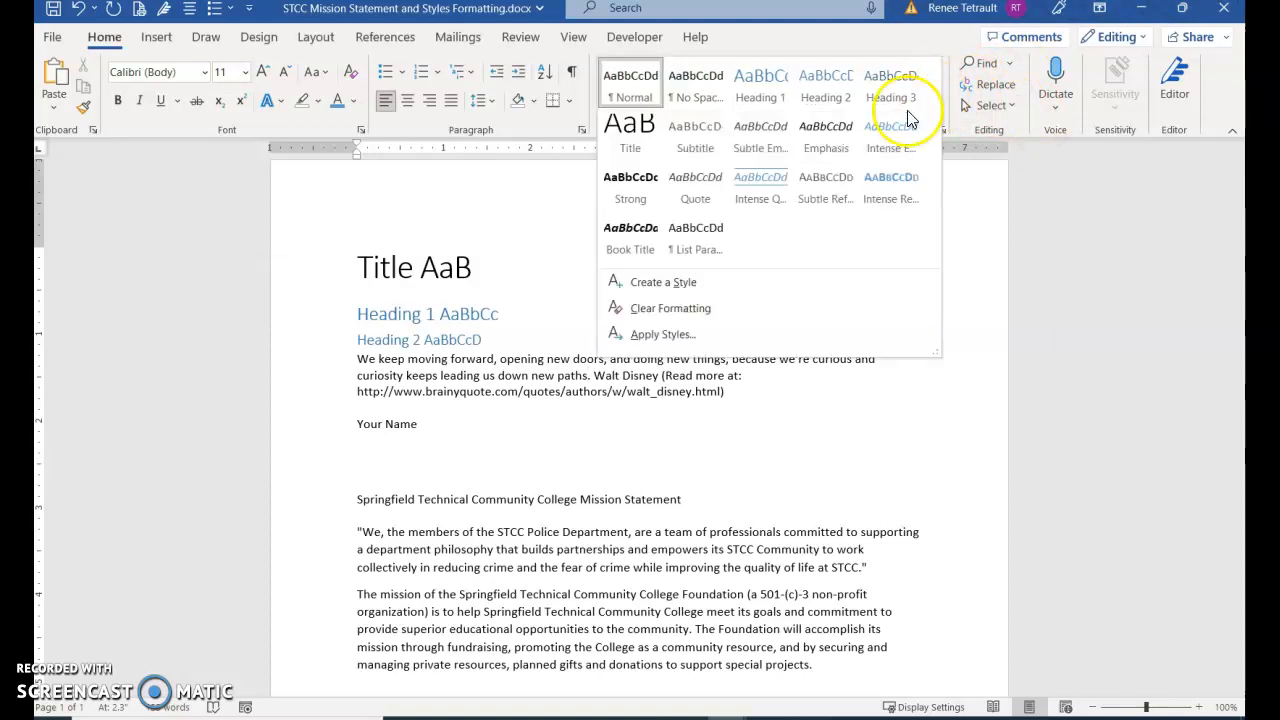
pyautogui.click(762, 188)
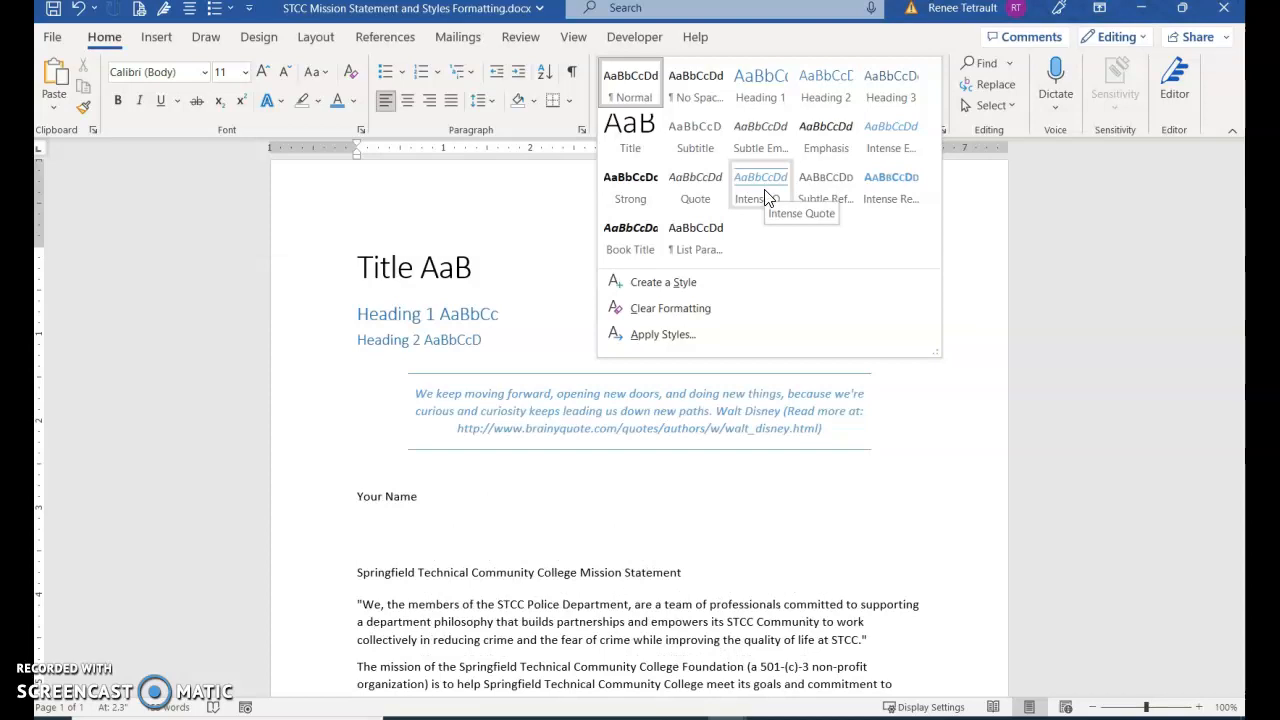
pyautogui.click(765, 192)
# Start a new style from the blank line above "Your Name", name it with the author's first name, and open its full formatting options
pyautogui.click(367, 480)
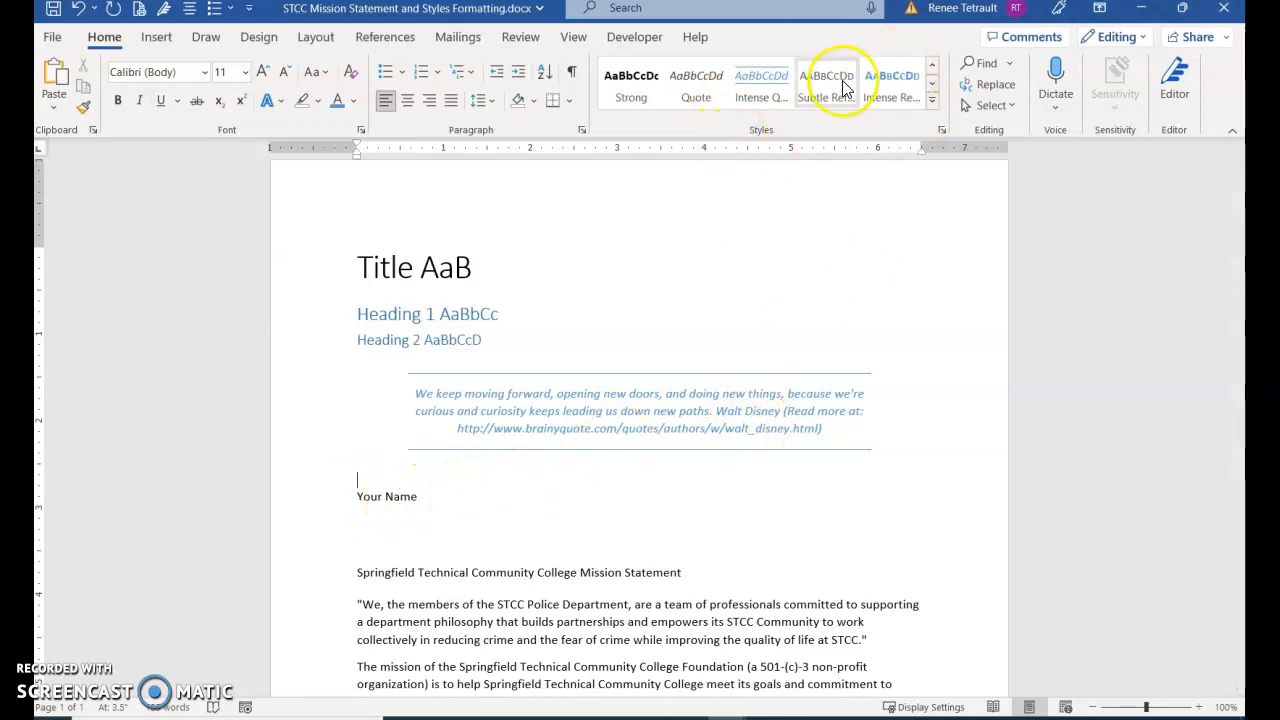
pyautogui.click(931, 100)
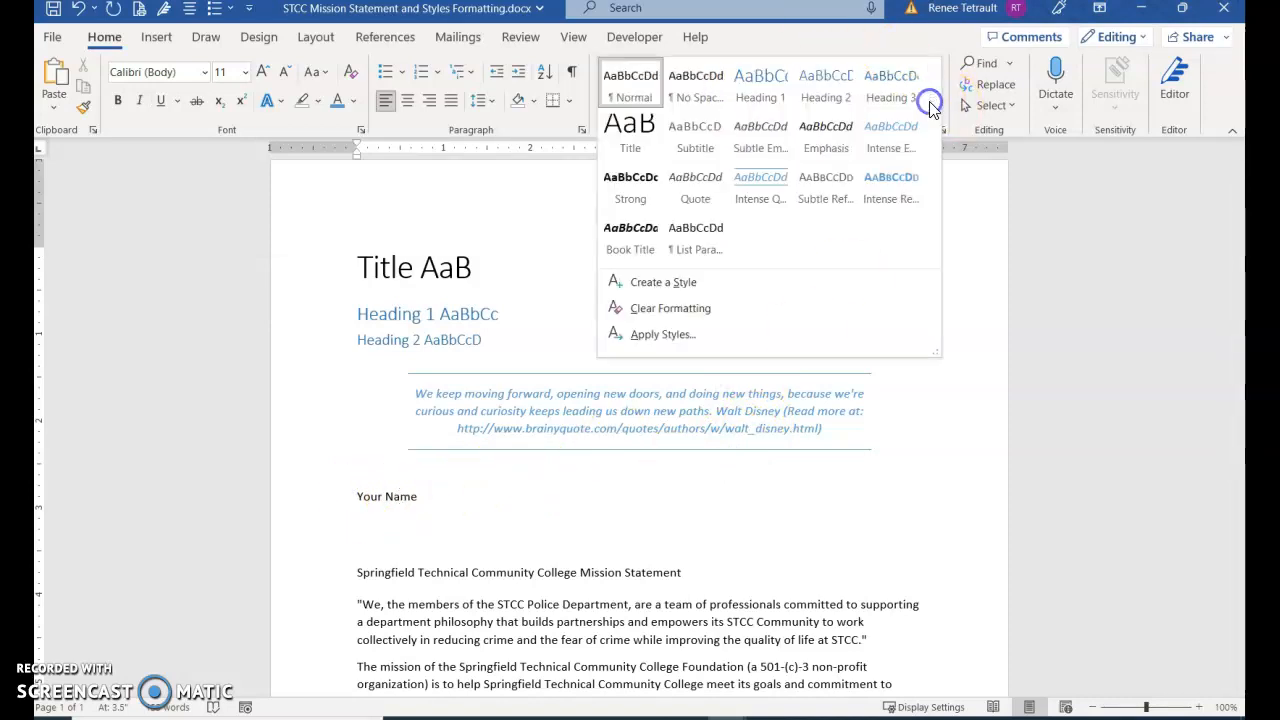
pyautogui.click(700, 282)
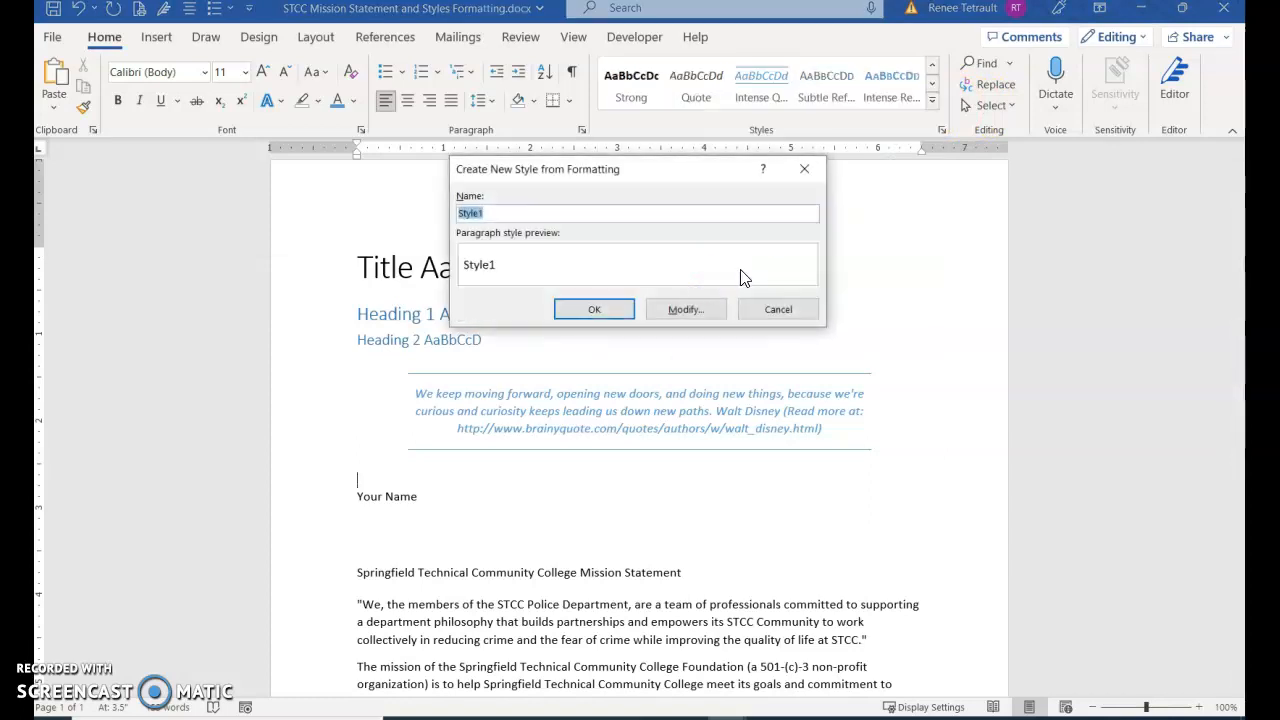
pyautogui.write('Renee')
pyautogui.click(686, 309)
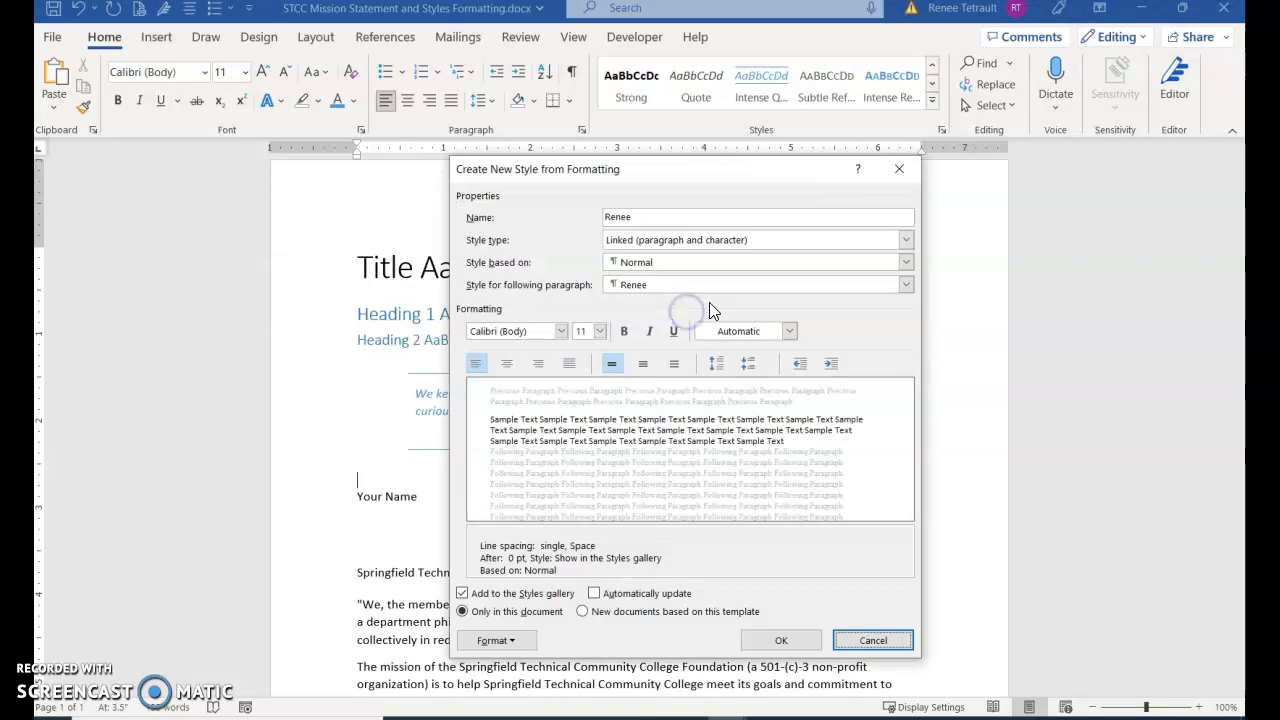
# Set the new style's font to Monotype Corsiva, 20 pt, bold
pyautogui.click(561, 331)
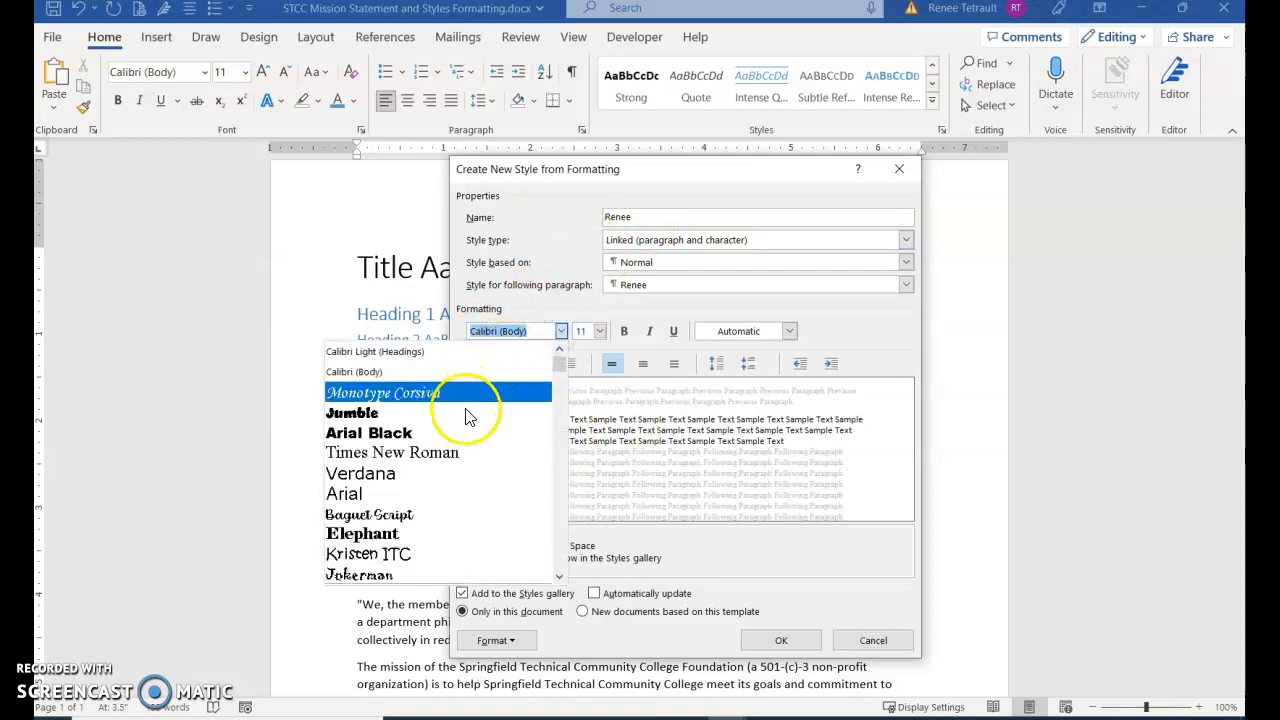
pyautogui.click(437, 393)
pyautogui.click(601, 338)
pyautogui.click(583, 446)
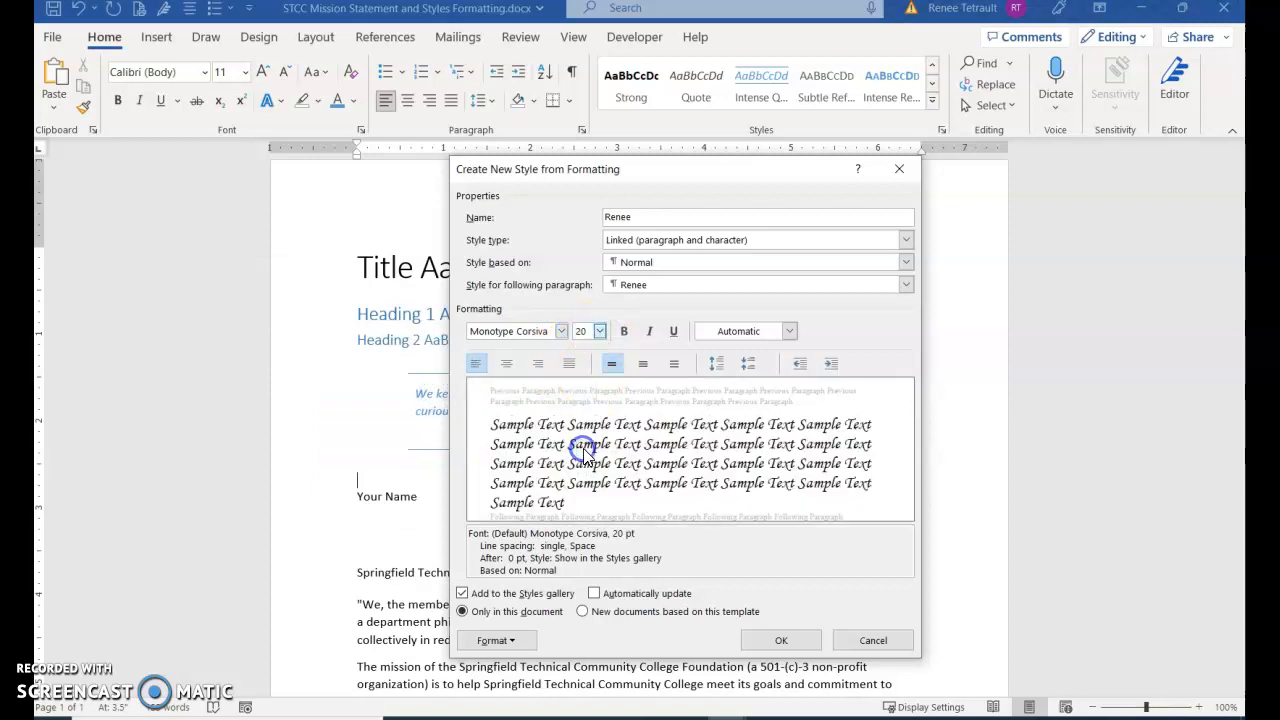
pyautogui.click(624, 331)
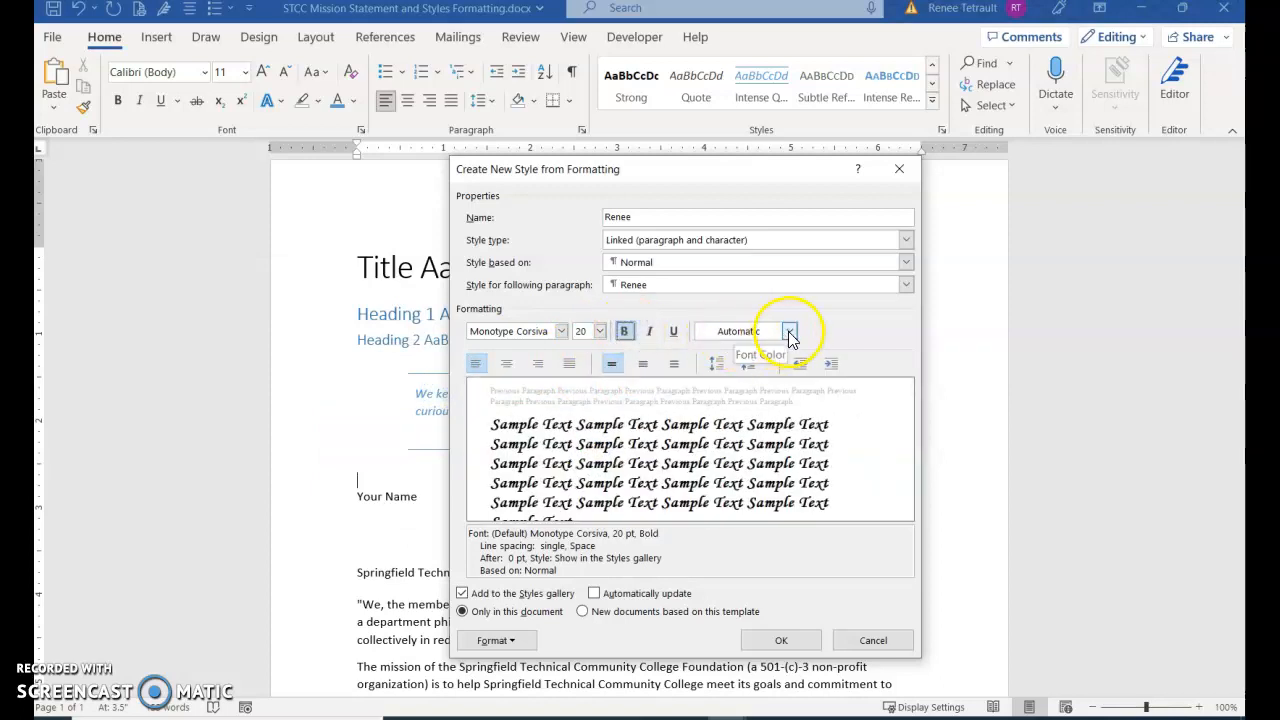
# Color the new style's text standard Purple, make it available in new documents based on this template, and create it
pyautogui.click(790, 333)
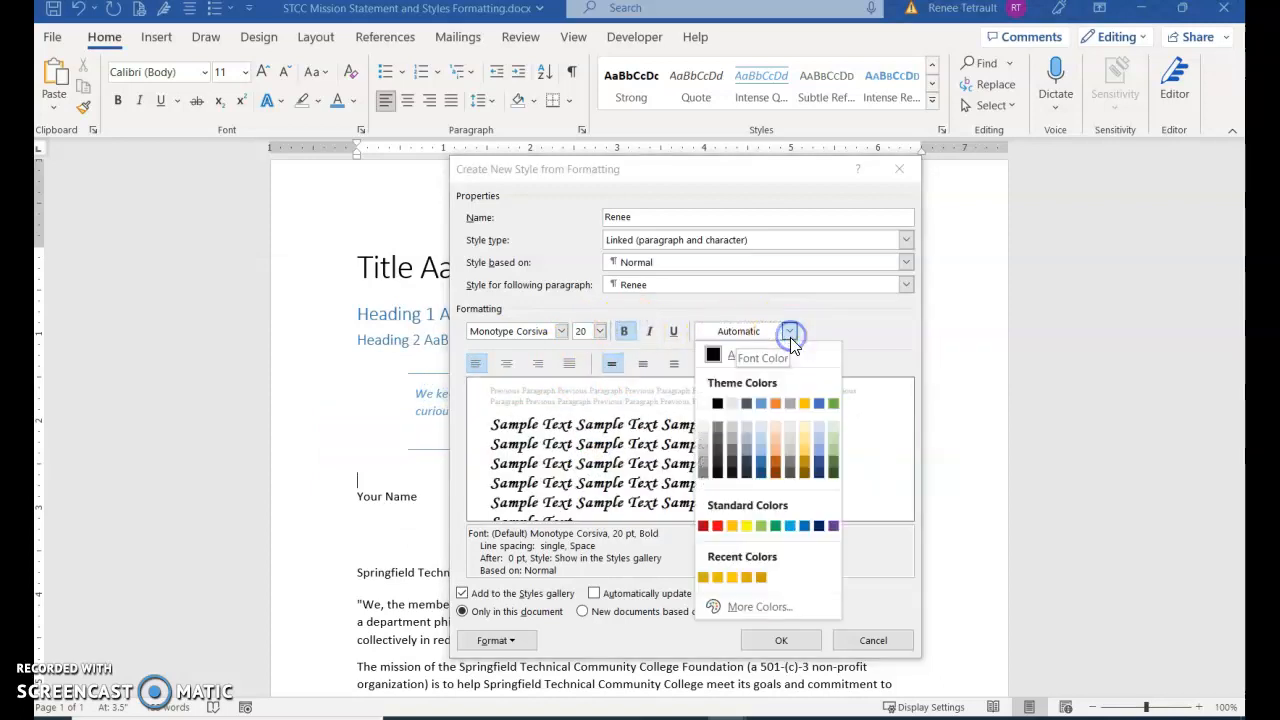
pyautogui.click(833, 525)
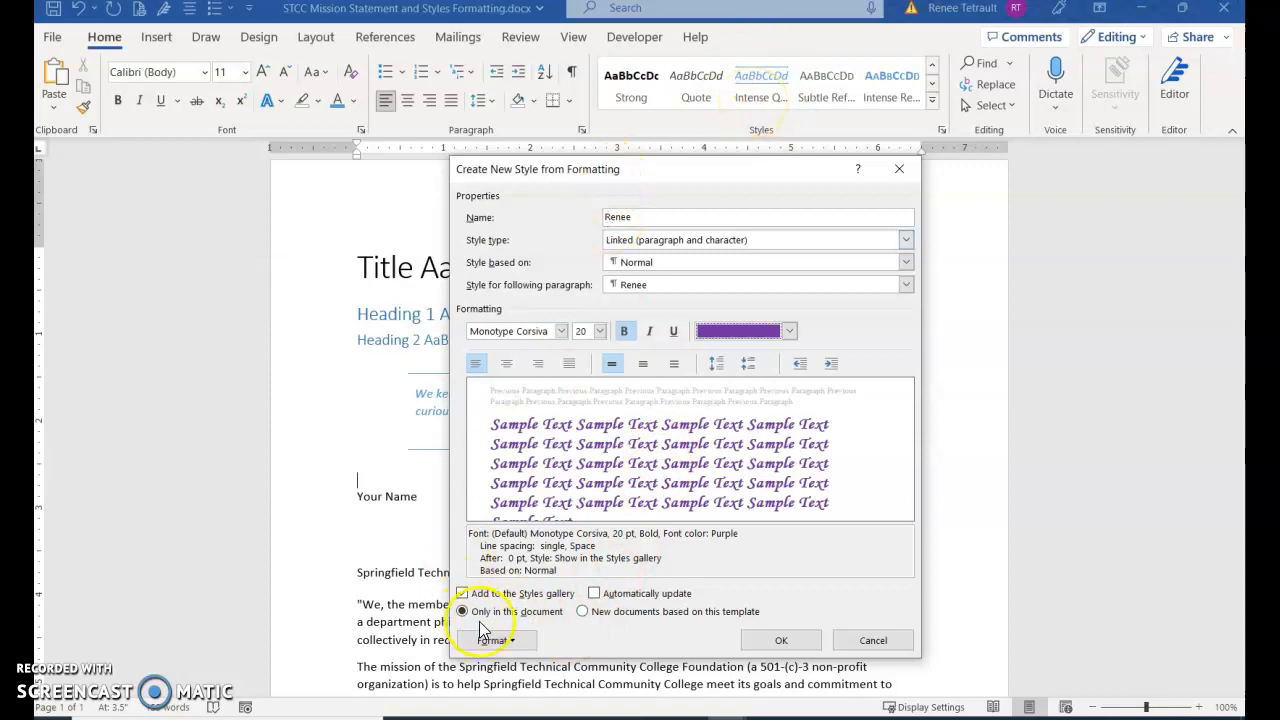
pyautogui.click(583, 612)
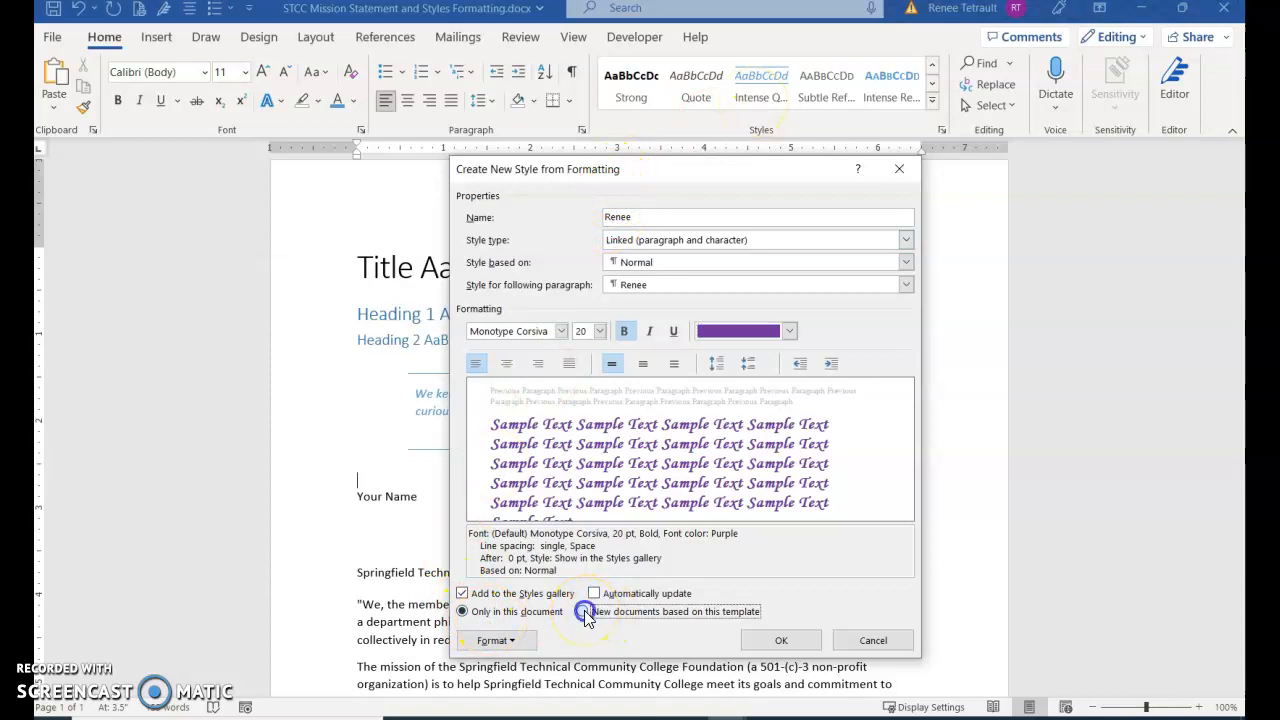
pyautogui.click(803, 650)
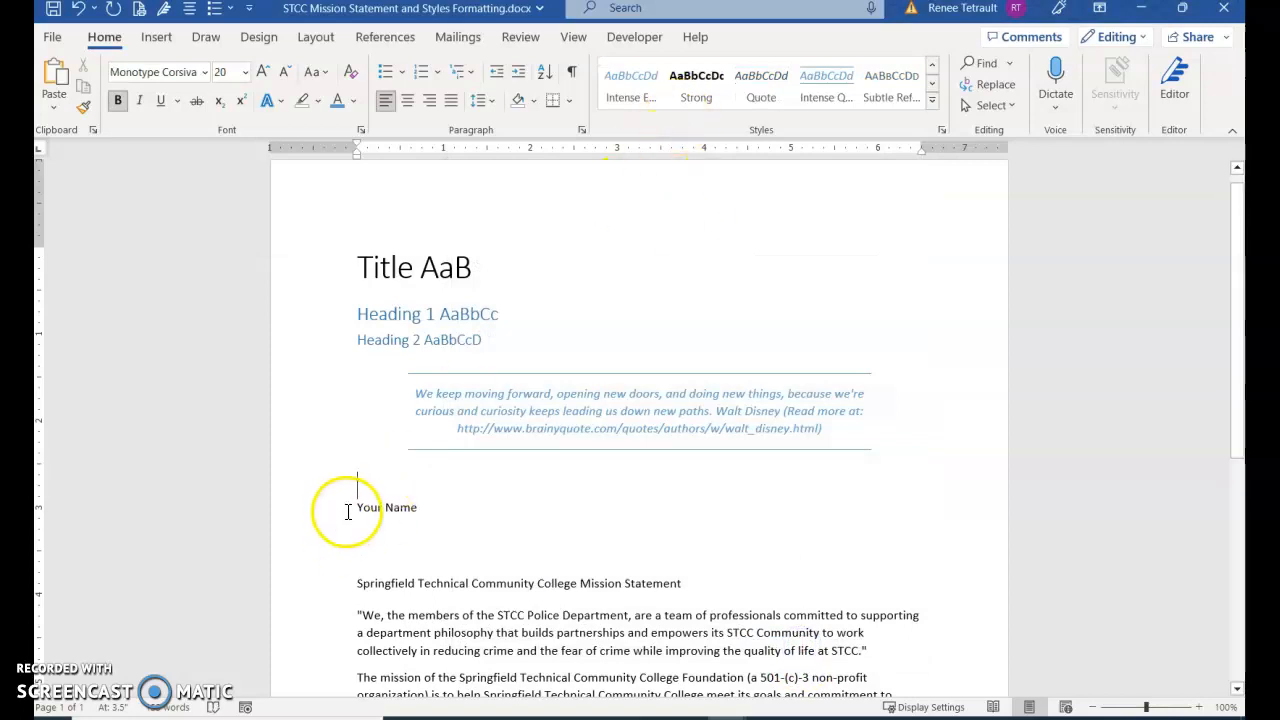
# Replace the "Your Name" placeholder with the author's full name, apply the new custom style to it, and check its font color
pyautogui.moveTo(348, 512); pyautogui.dragTo(422, 516)
pyautogui.write('Renee Tetrault')
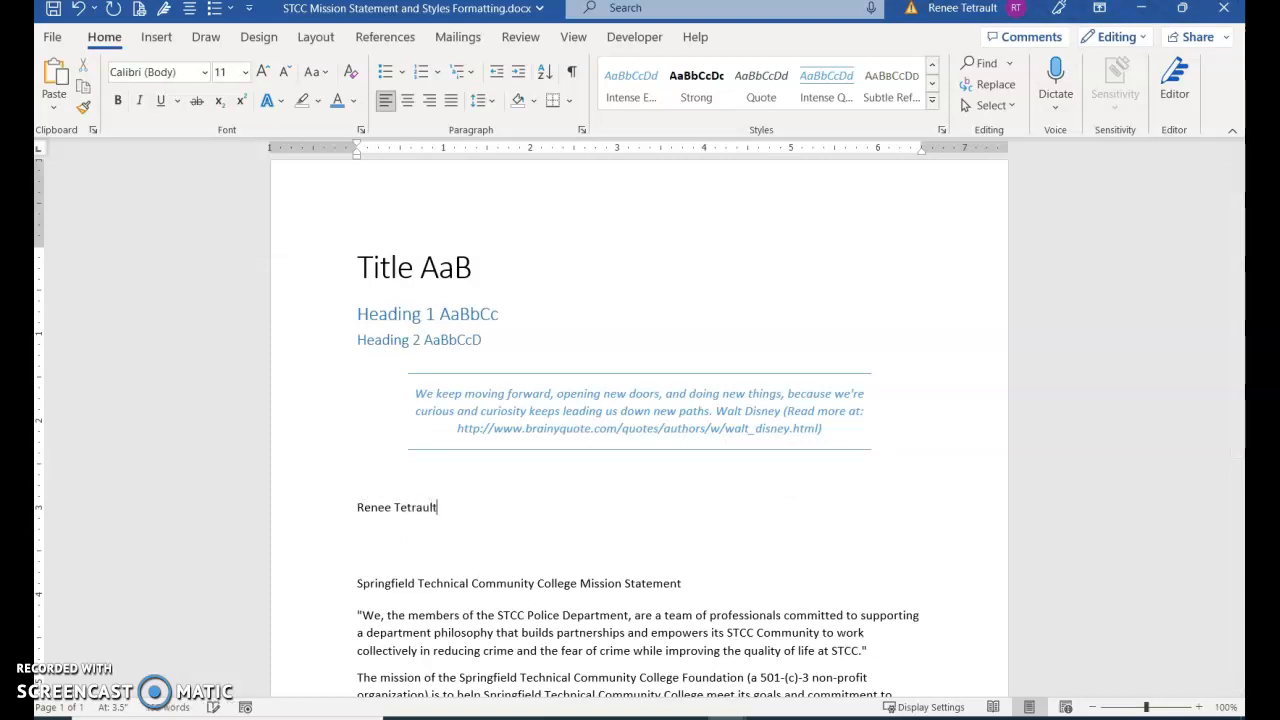
pyautogui.click(413, 507)
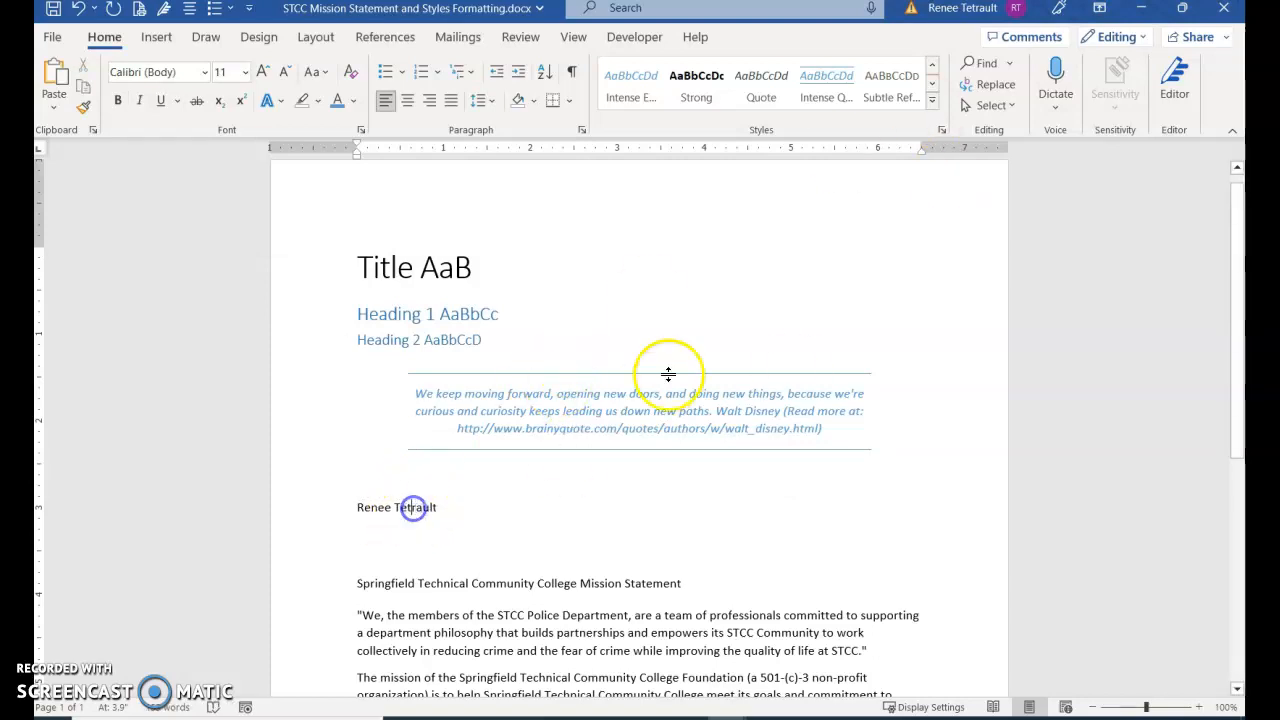
pyautogui.click(930, 108)
pyautogui.click(692, 90)
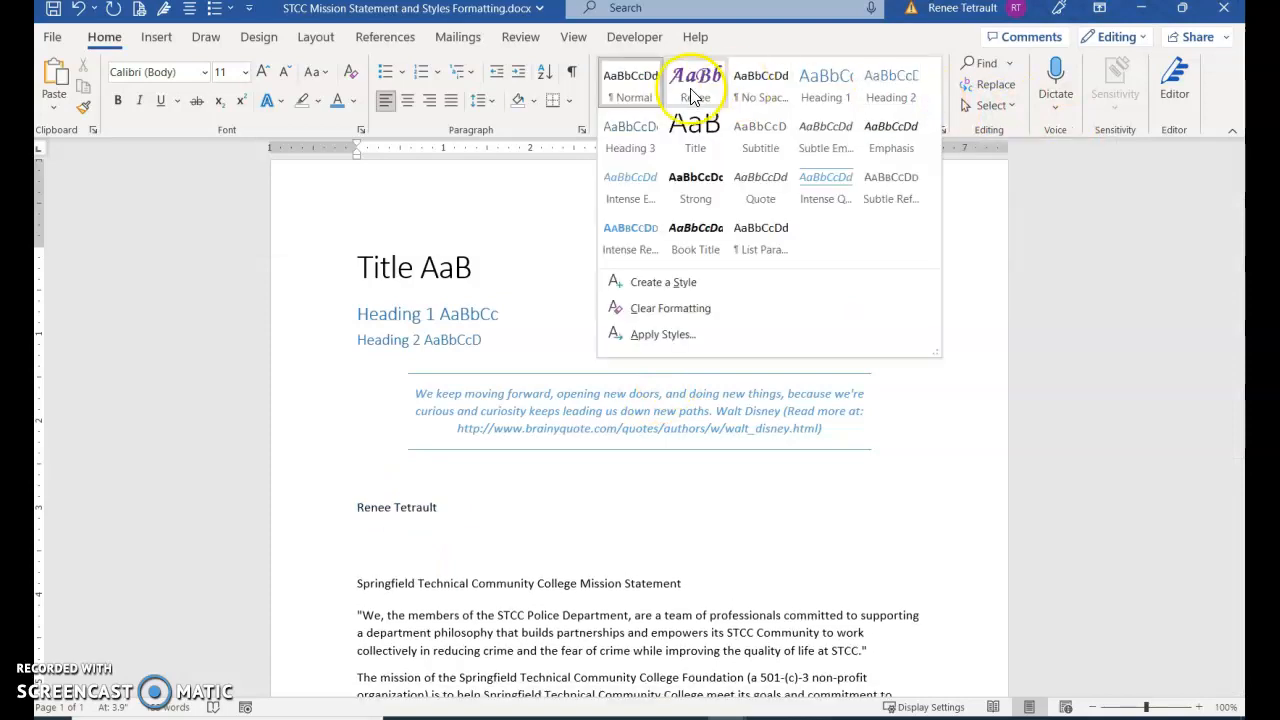
pyautogui.click(690, 92)
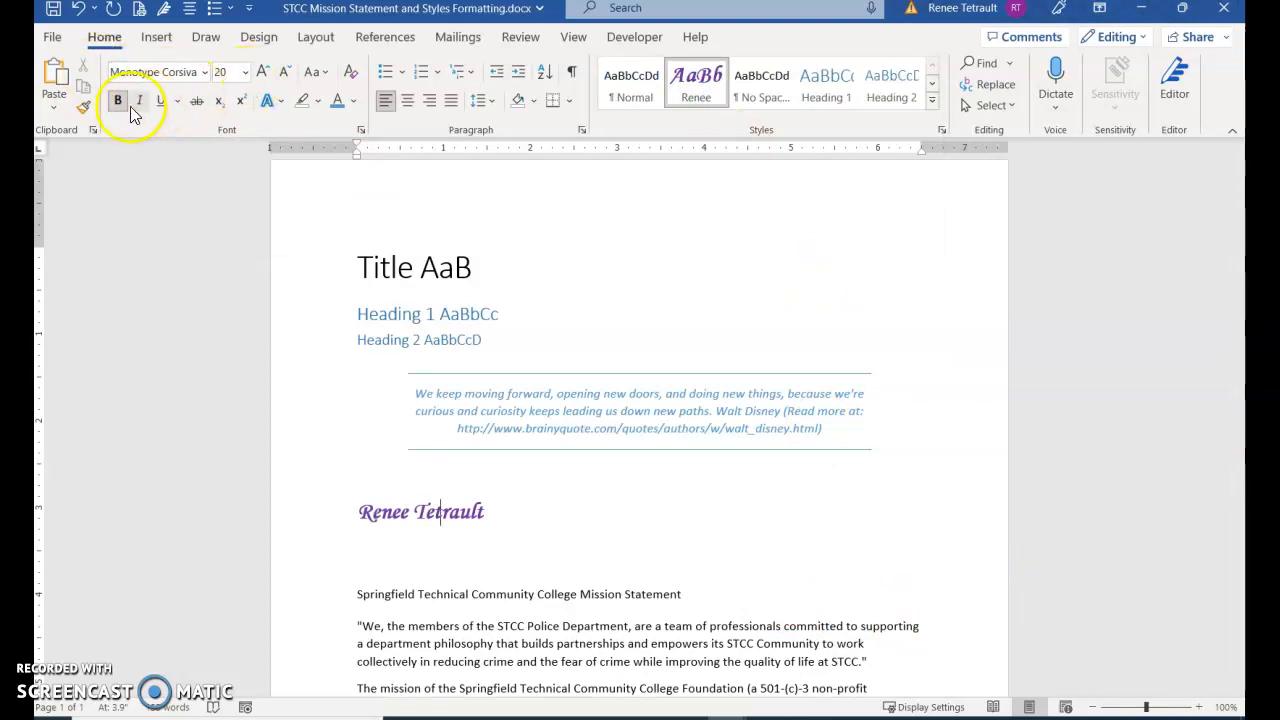
pyautogui.click(355, 104)
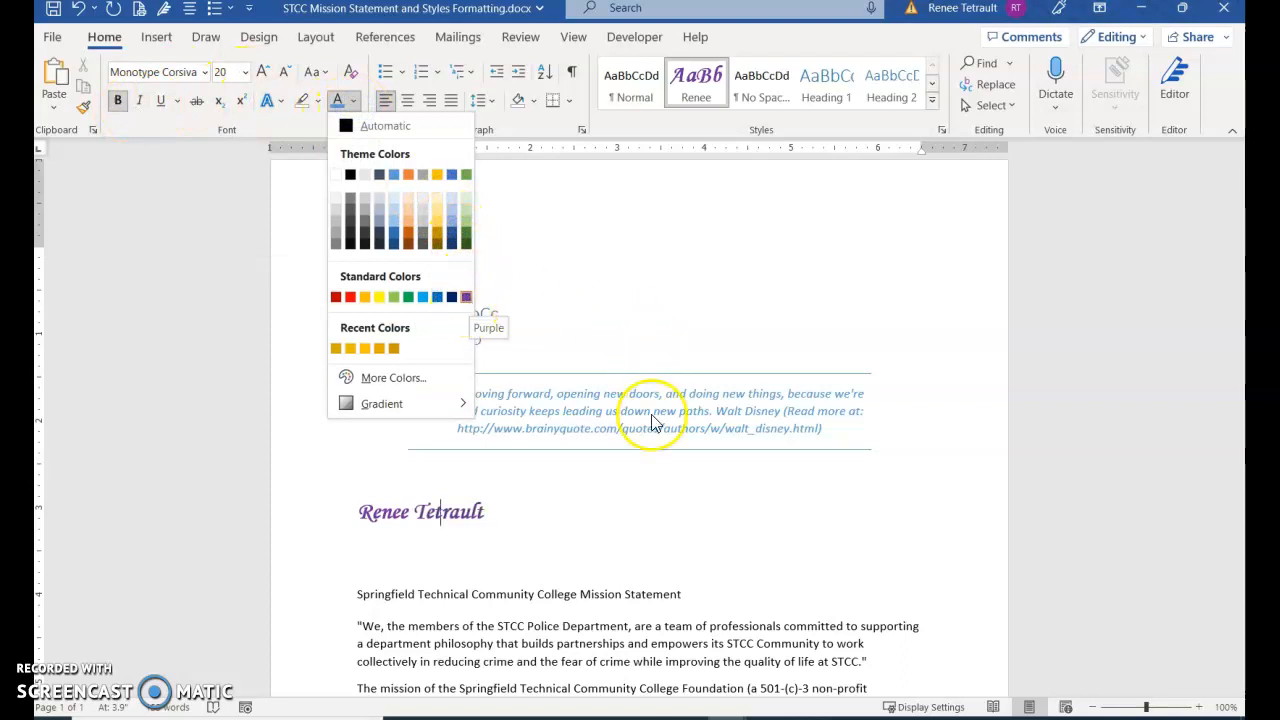
pyautogui.click(421, 492)
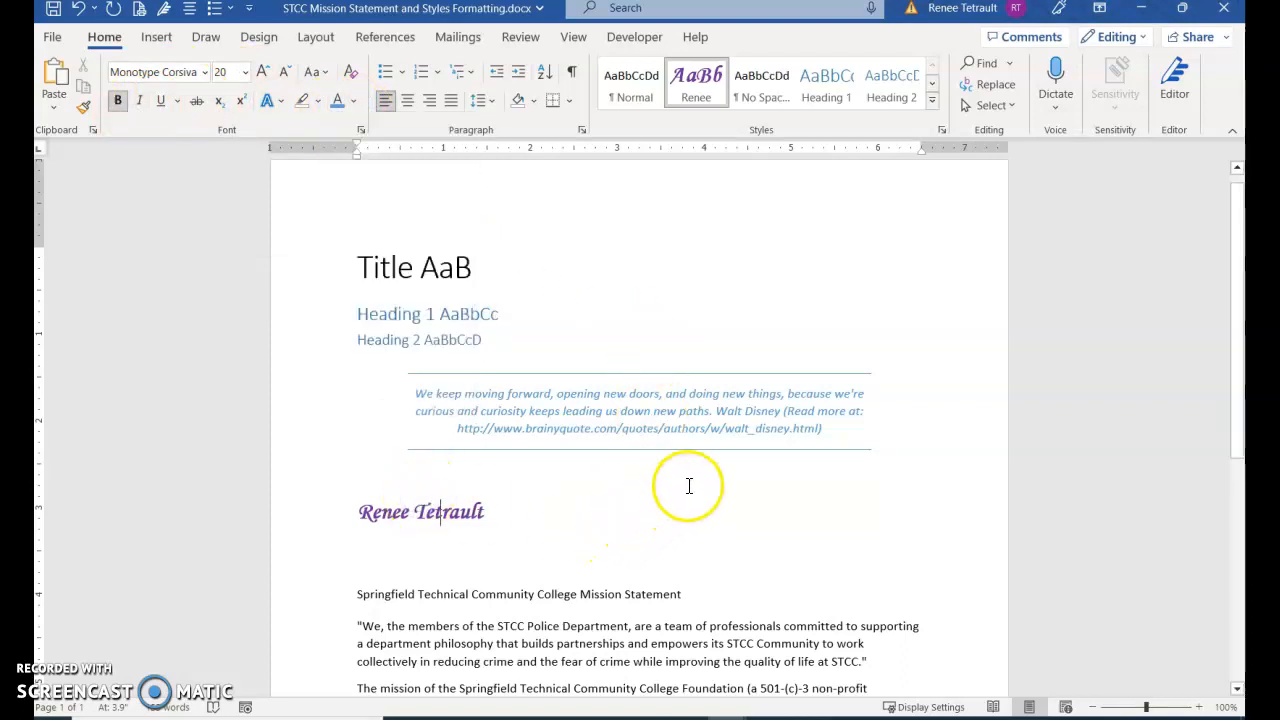
# Modify the custom author-name style to use theme color Accent 5 and an 18 pt font size
pyautogui.rightClick(703, 96)
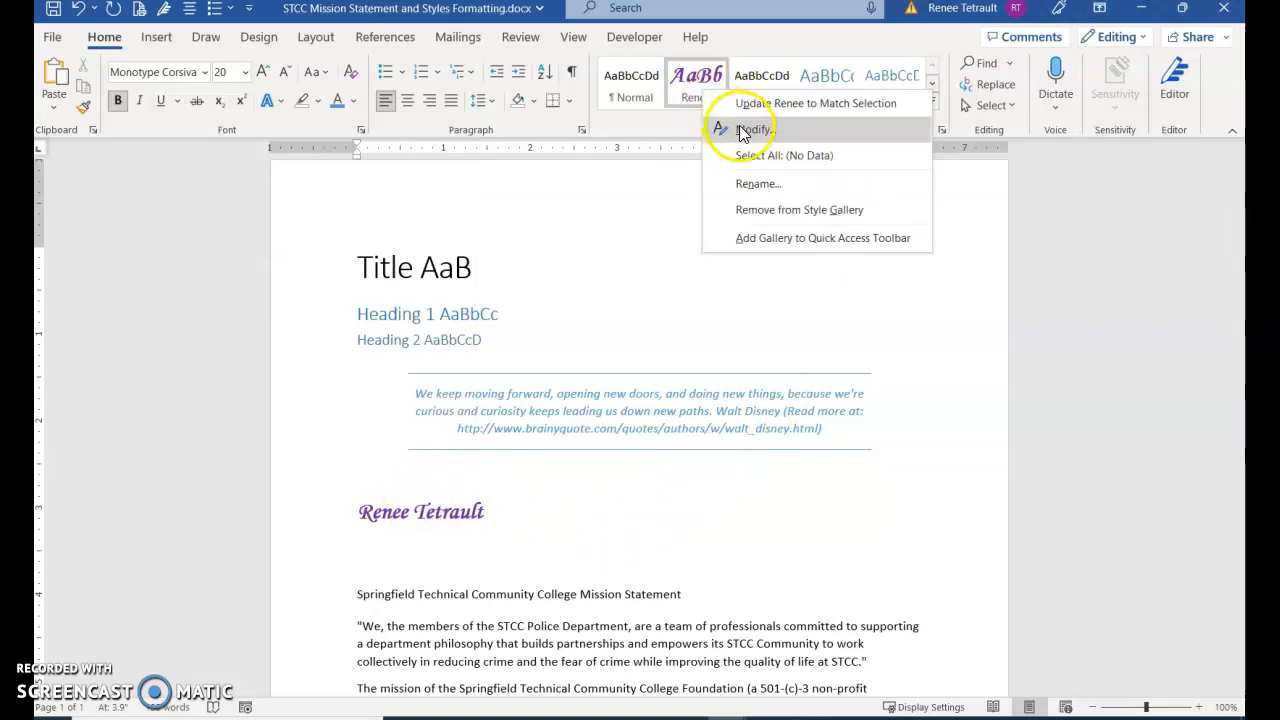
pyautogui.click(738, 125)
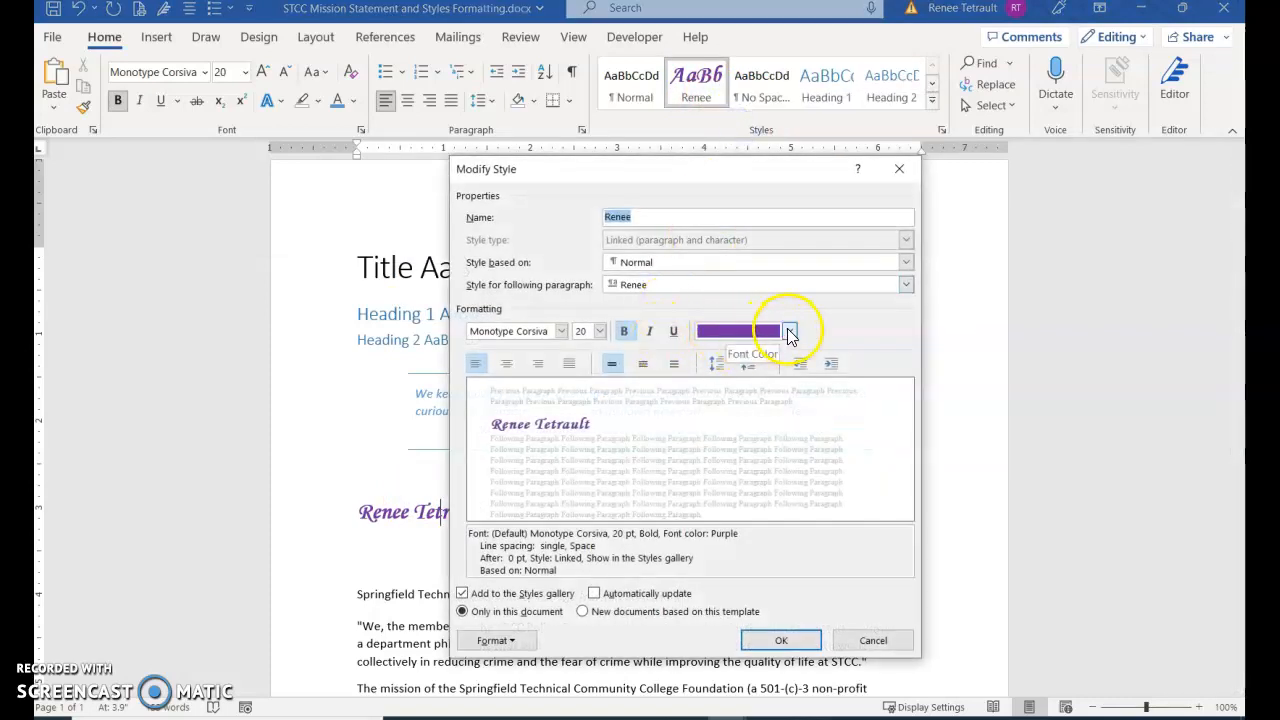
pyautogui.click(789, 331)
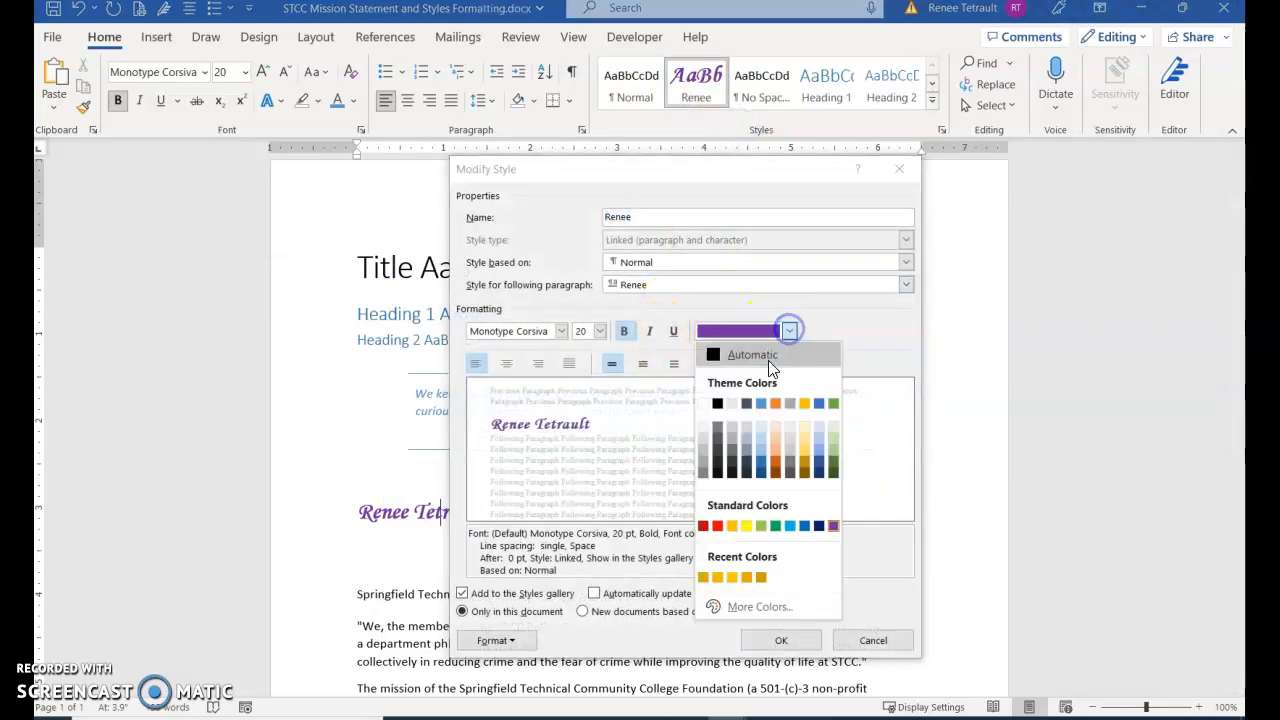
pyautogui.click(820, 402)
pyautogui.click(600, 332)
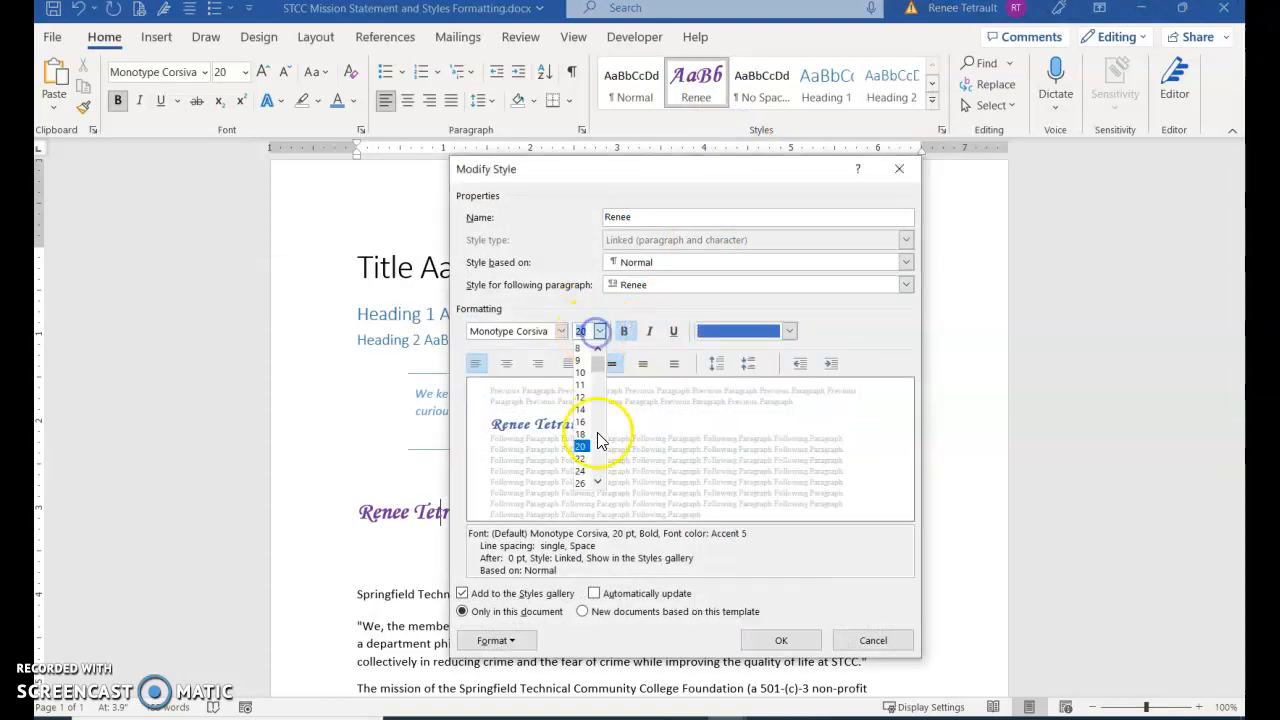
pyautogui.click(582, 434)
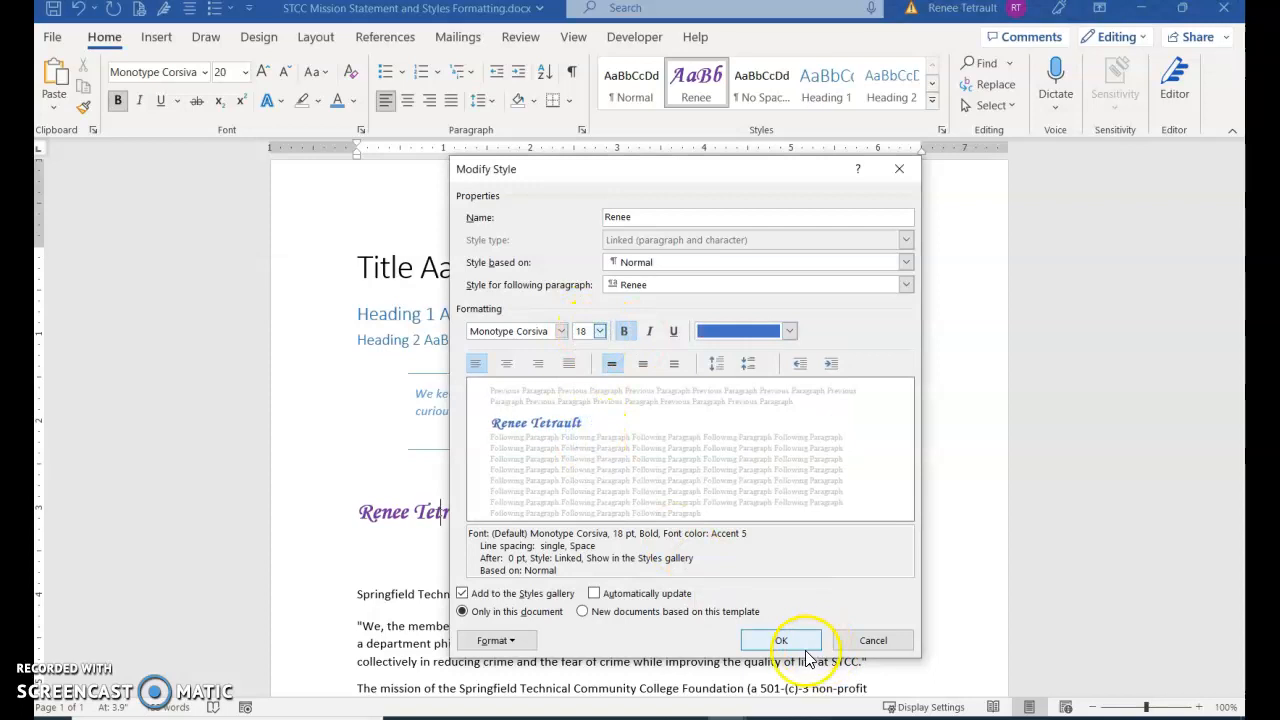
# Save the modified style for new documents based on this template, and check for it in a new blank document before closing that document
pyautogui.click(582, 611)
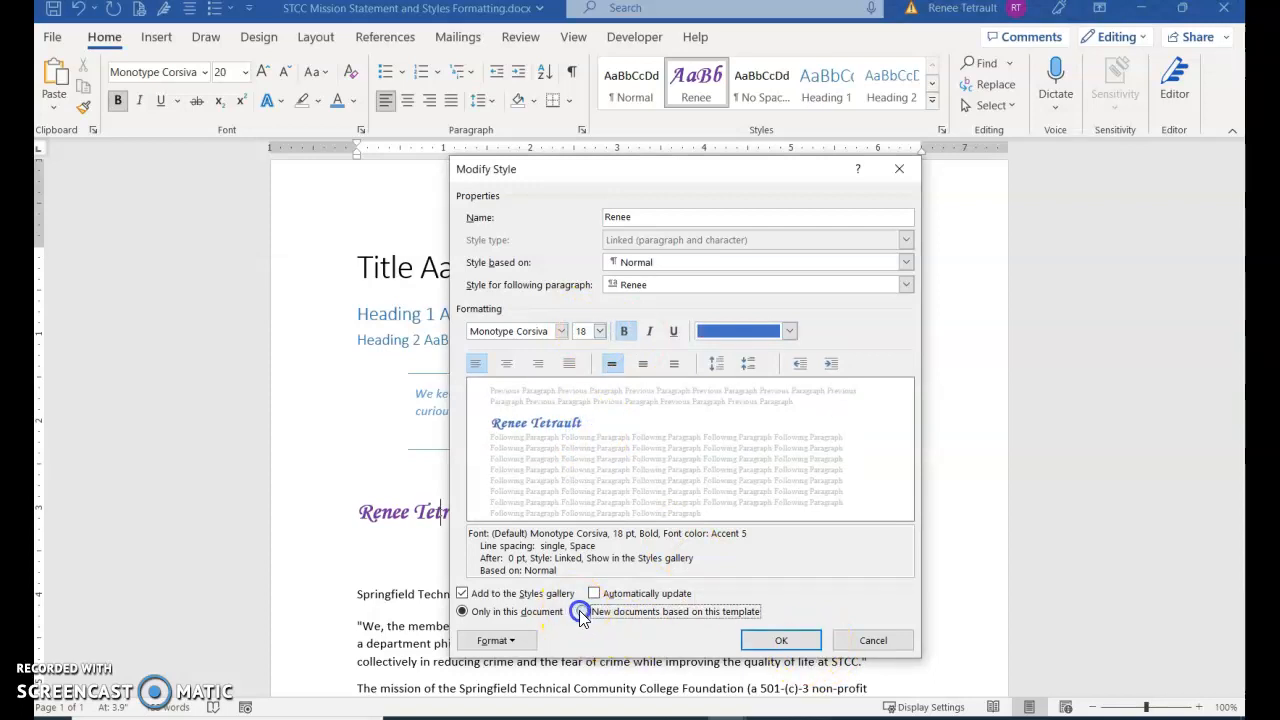
pyautogui.click(778, 641)
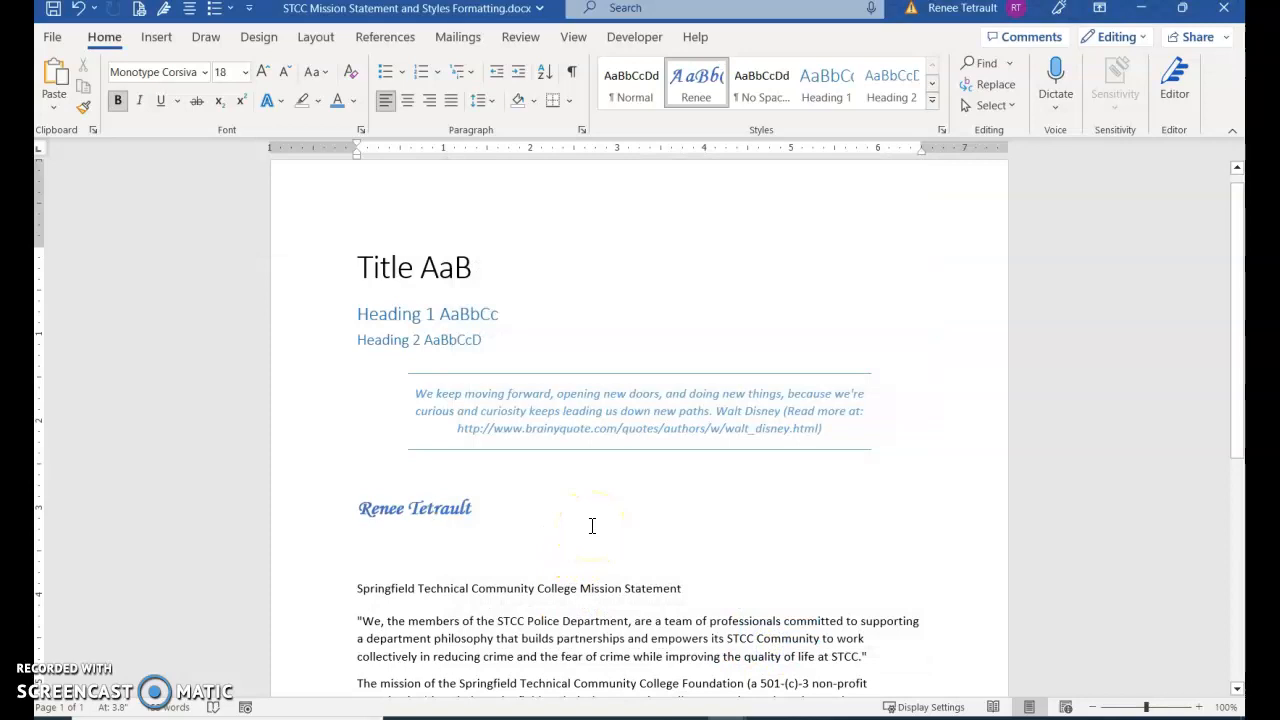
pyautogui.hotkey('ctrl', 'n')
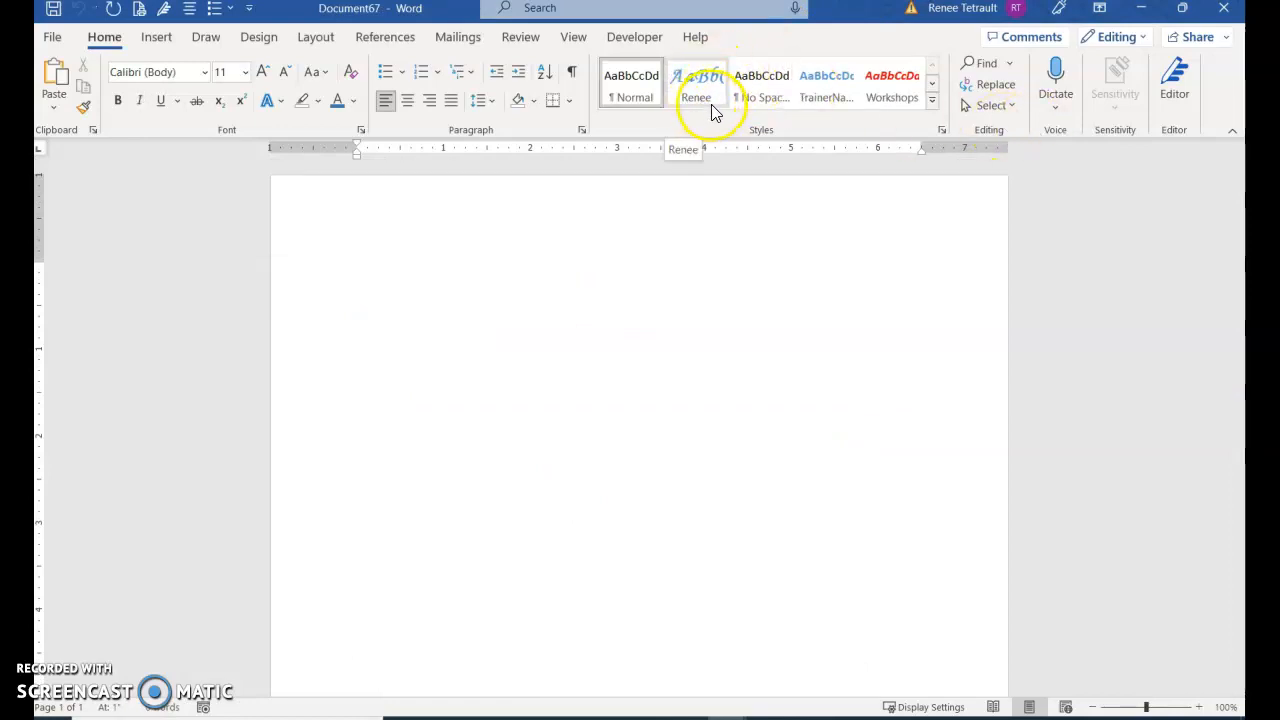
pyautogui.click(1223, 7)
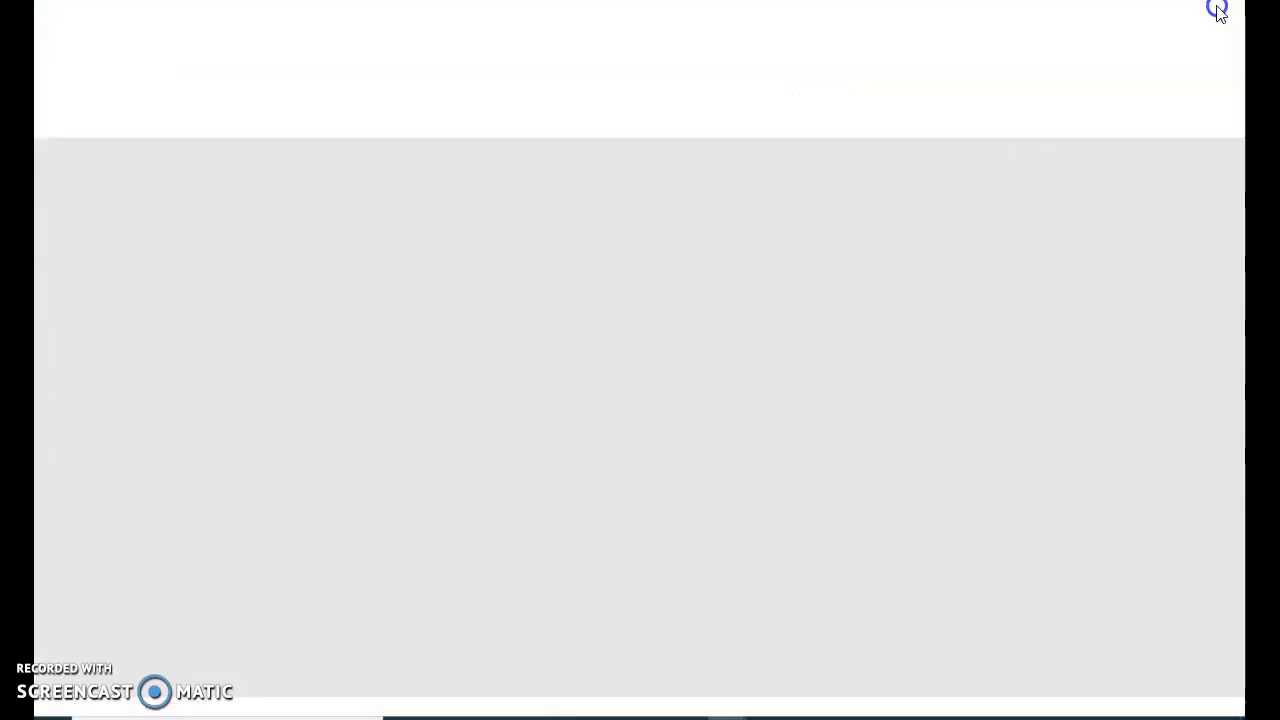
# Copy the mission statement heading with its two paragraphs, and add a blank line below the last paragraph
pyautogui.scroll(-3, 513, 476)
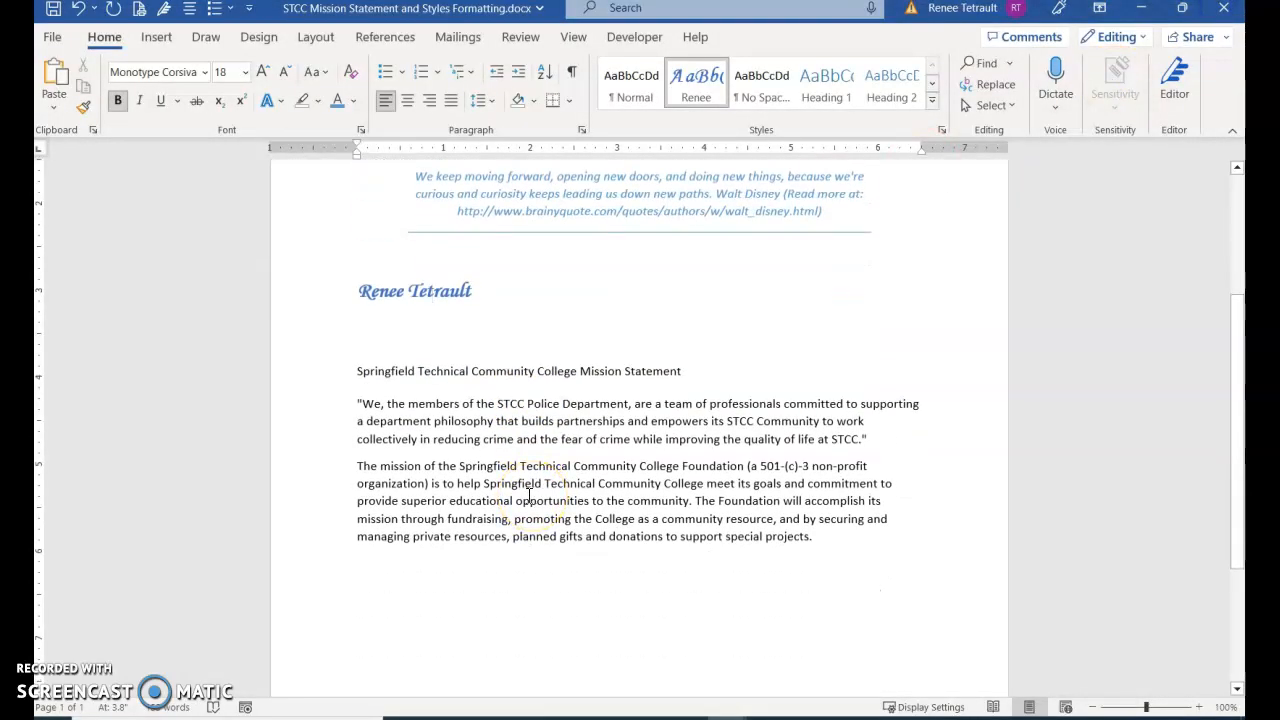
pyautogui.moveTo(356, 370); pyautogui.dragTo(837, 540)
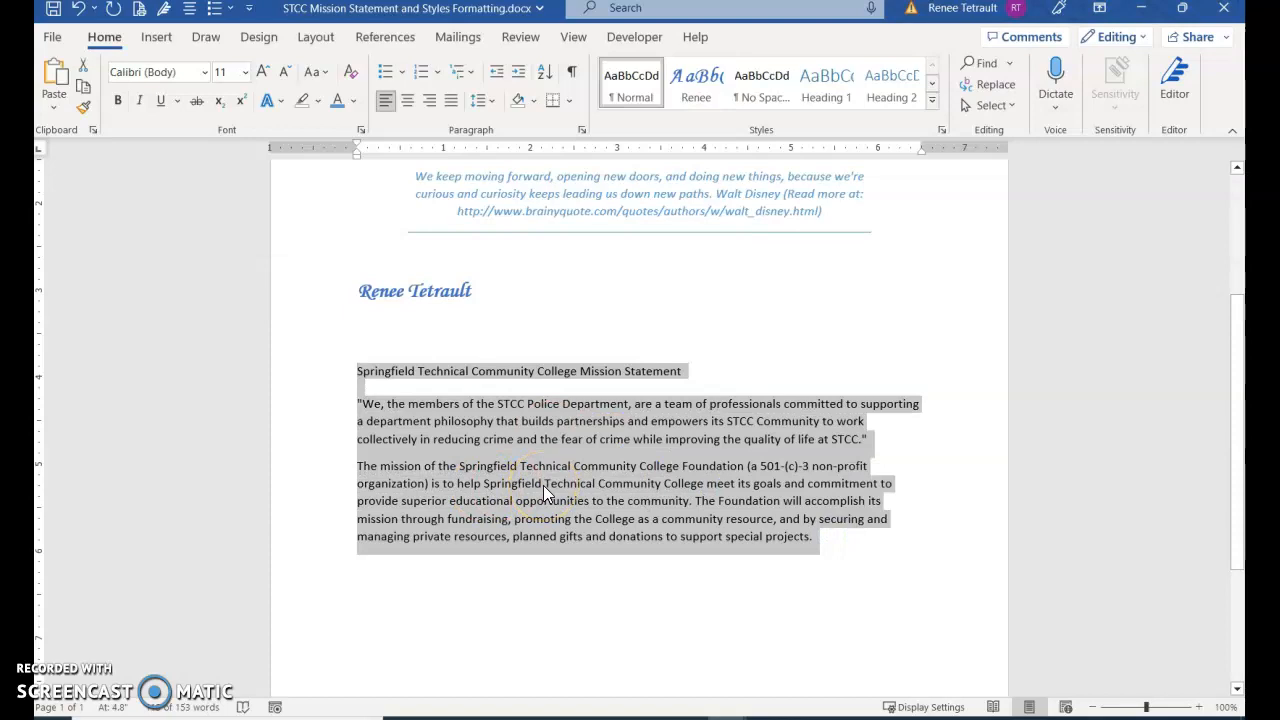
pyautogui.hotkey('ctrl', 'c')
pyautogui.click(862, 553)
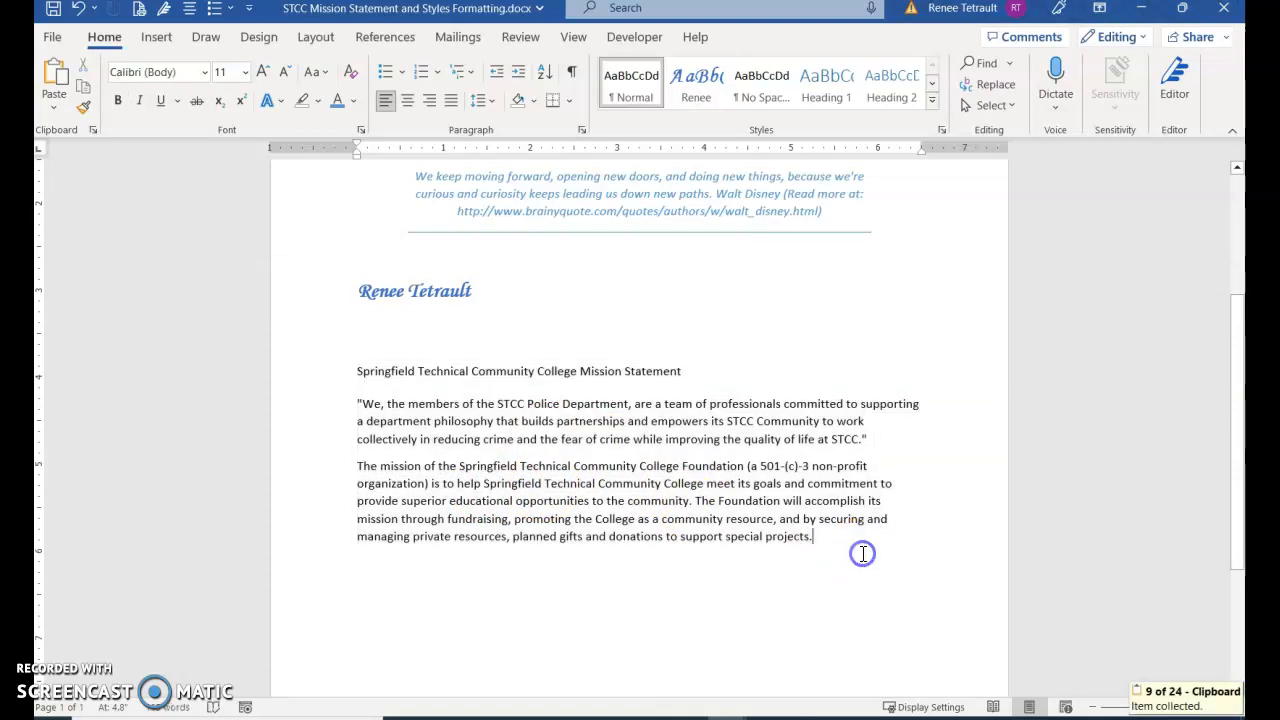
pyautogui.press('Return')
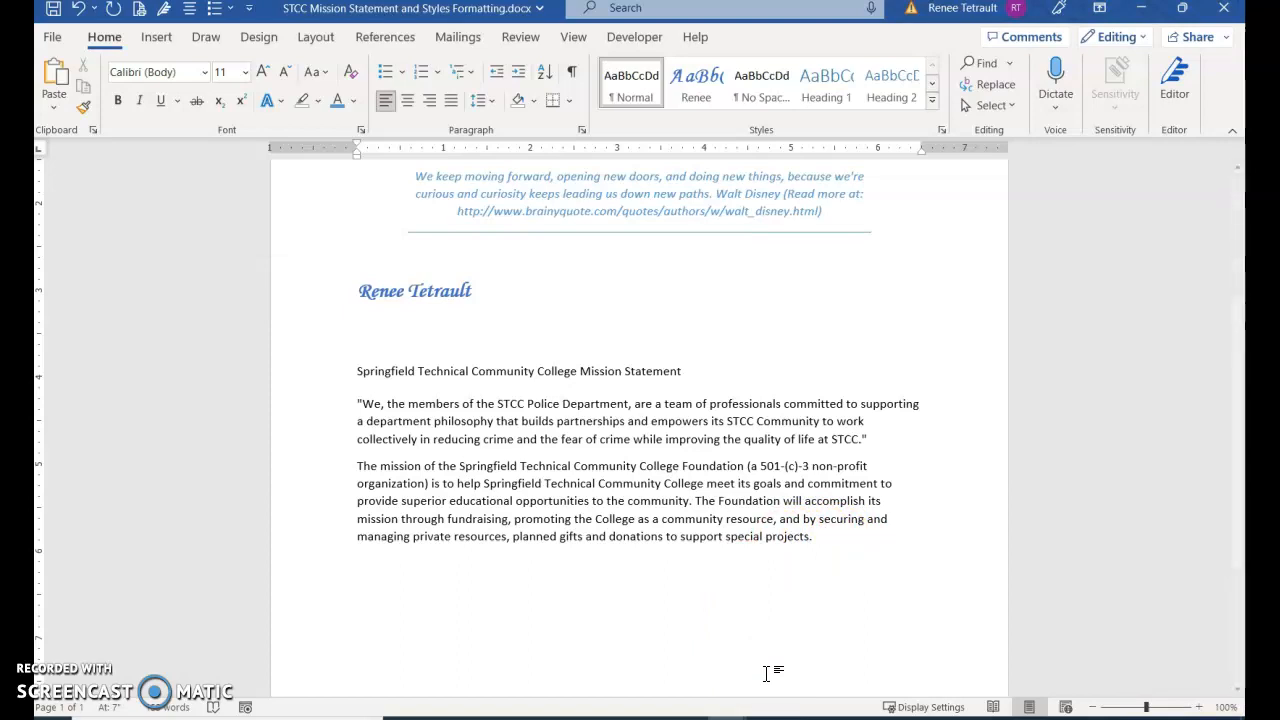
# Switch to WordArt.com in the browser, create a new word cloud, and import its words from the copied mission statement text
pyautogui.click(652, 680)
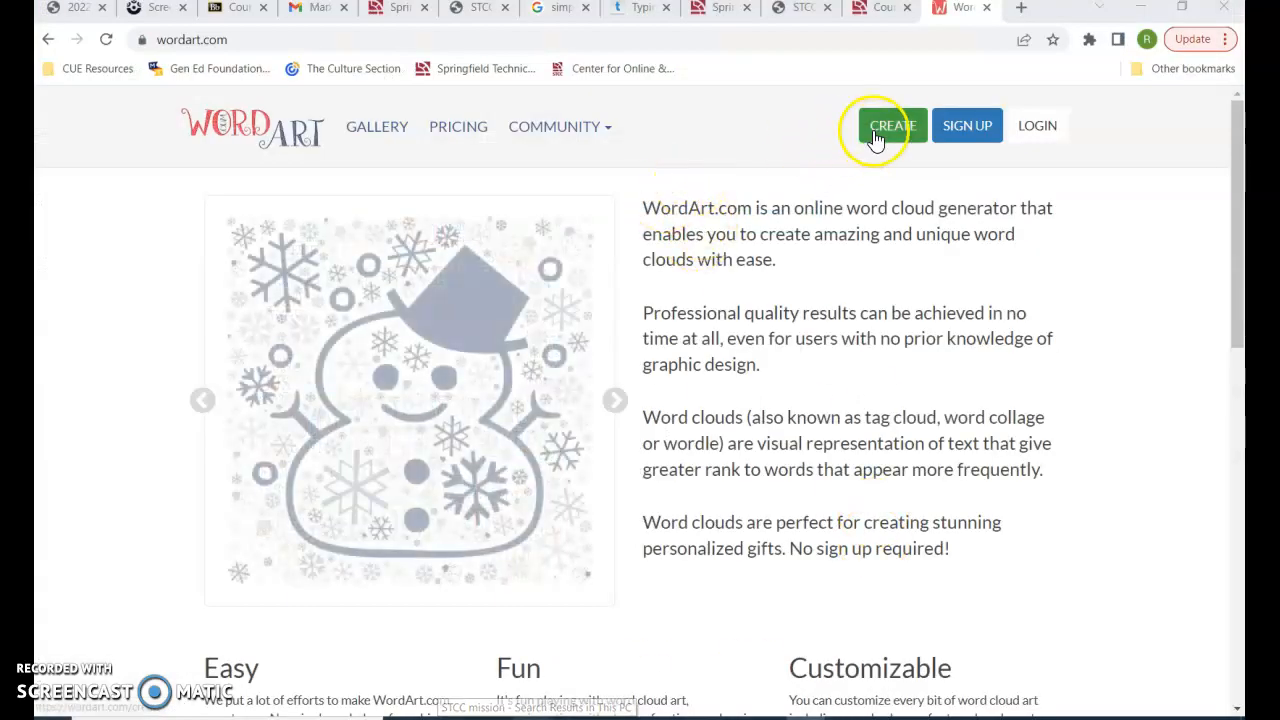
pyautogui.click(874, 134)
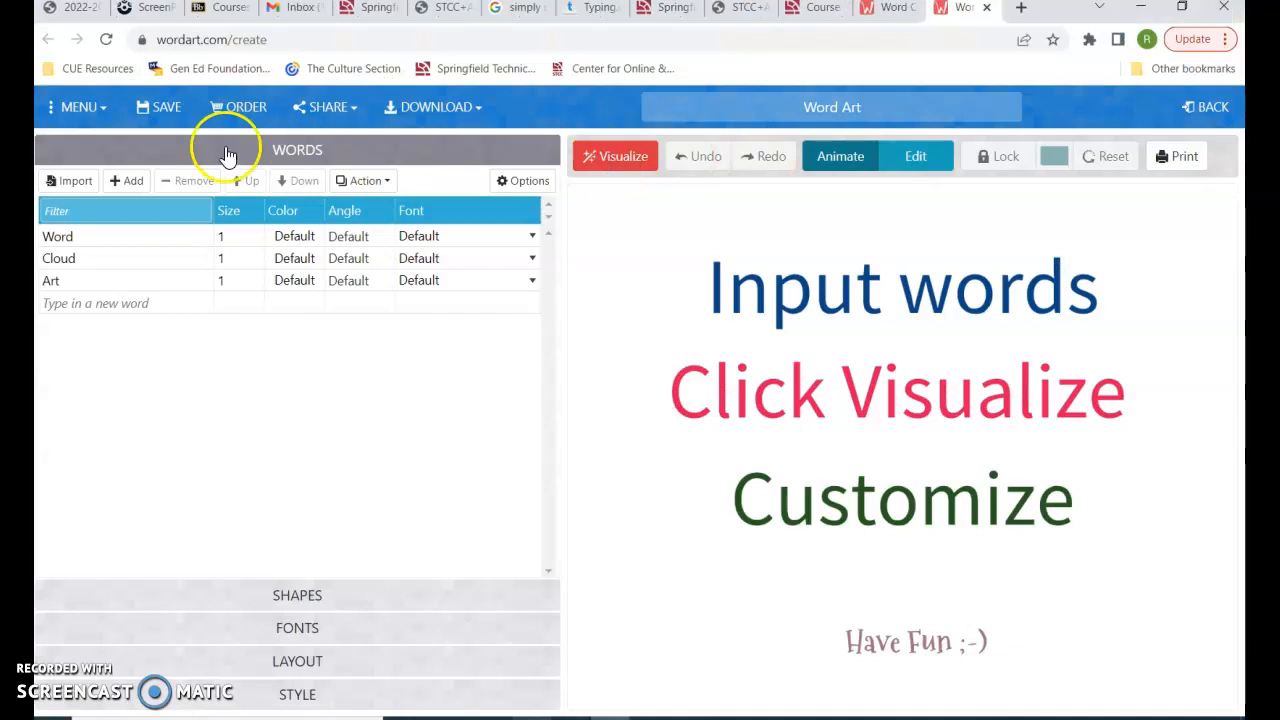
pyautogui.click(83, 190)
pyautogui.click(518, 376)
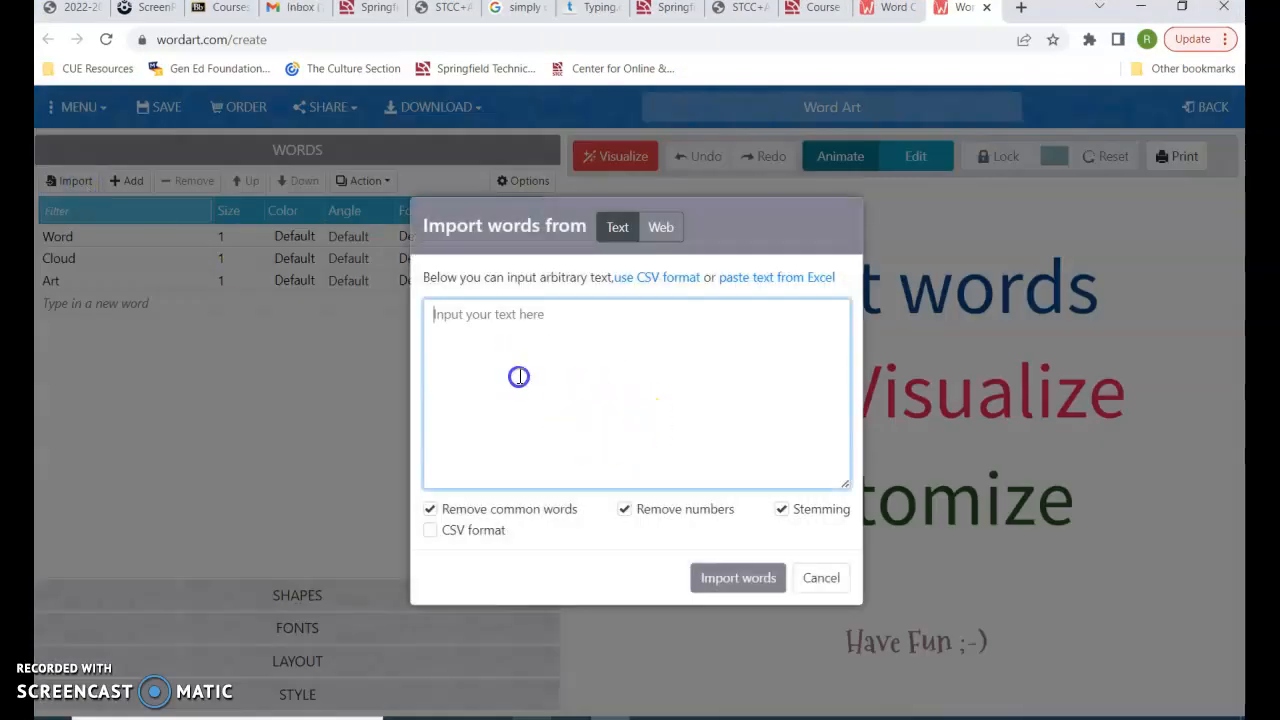
pyautogui.hotkey('ctrl', 'v')
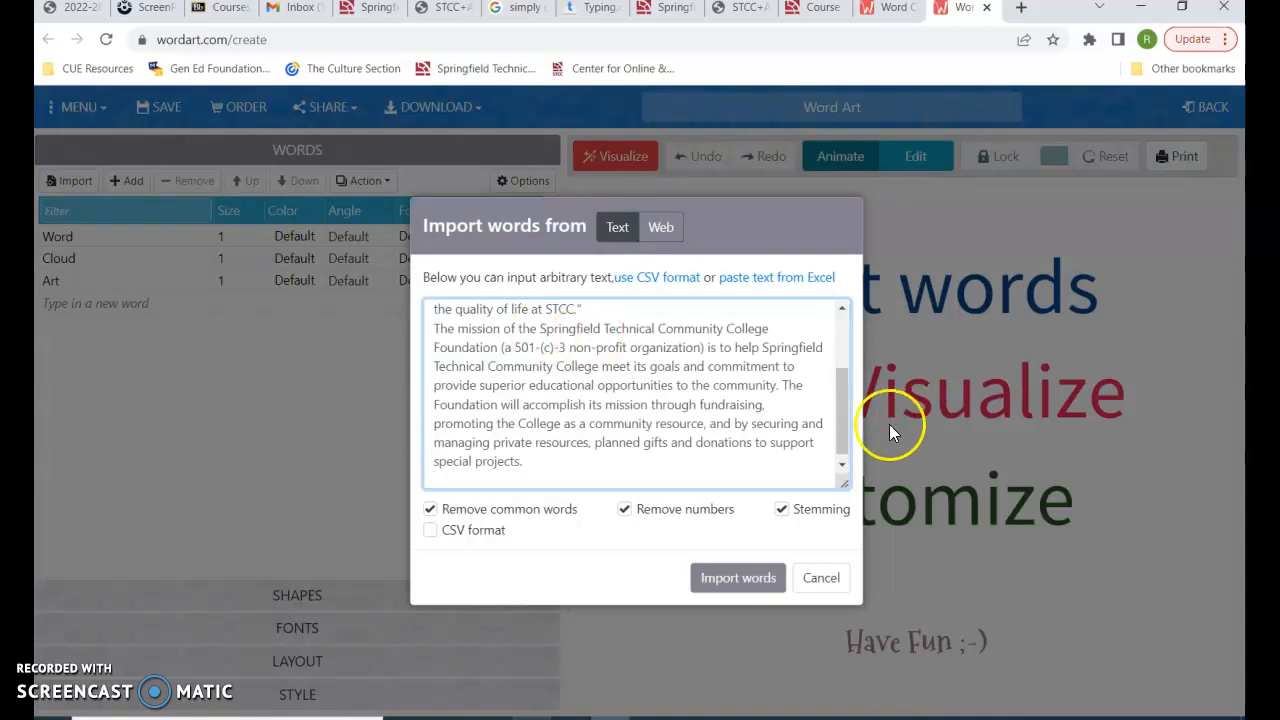
pyautogui.moveTo(853, 430); pyautogui.dragTo(846, 323)
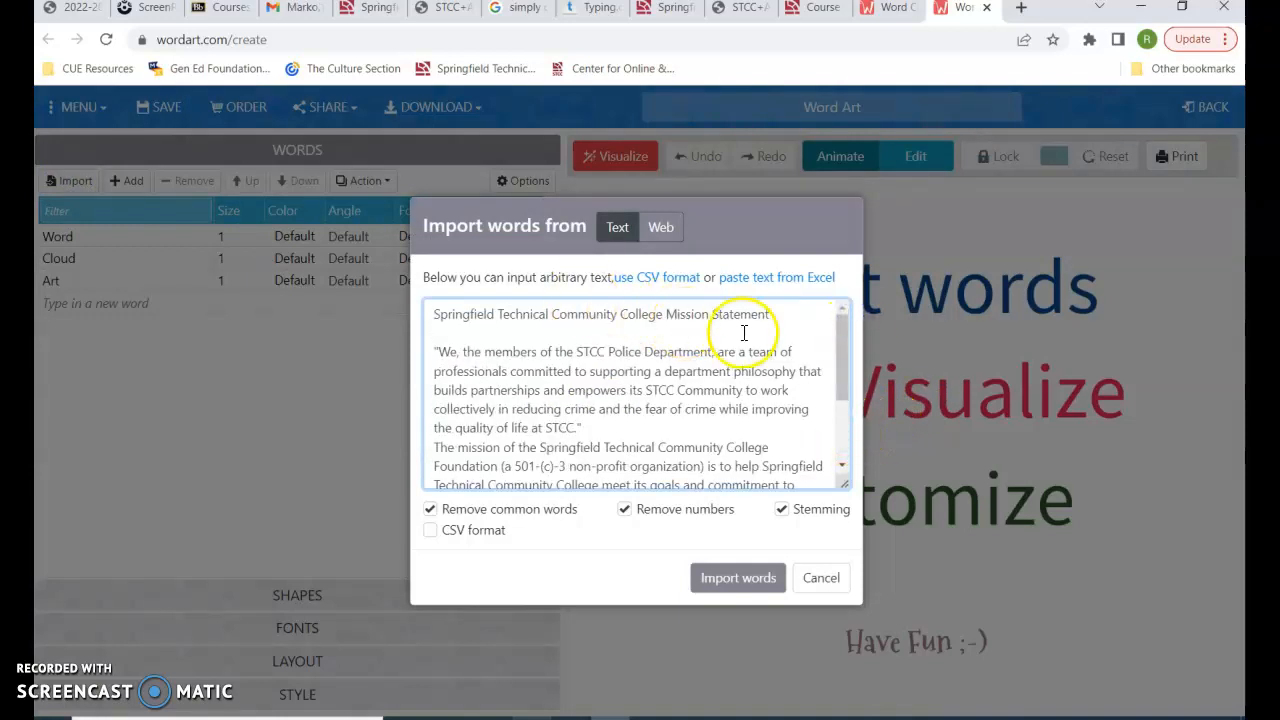
pyautogui.click(738, 583)
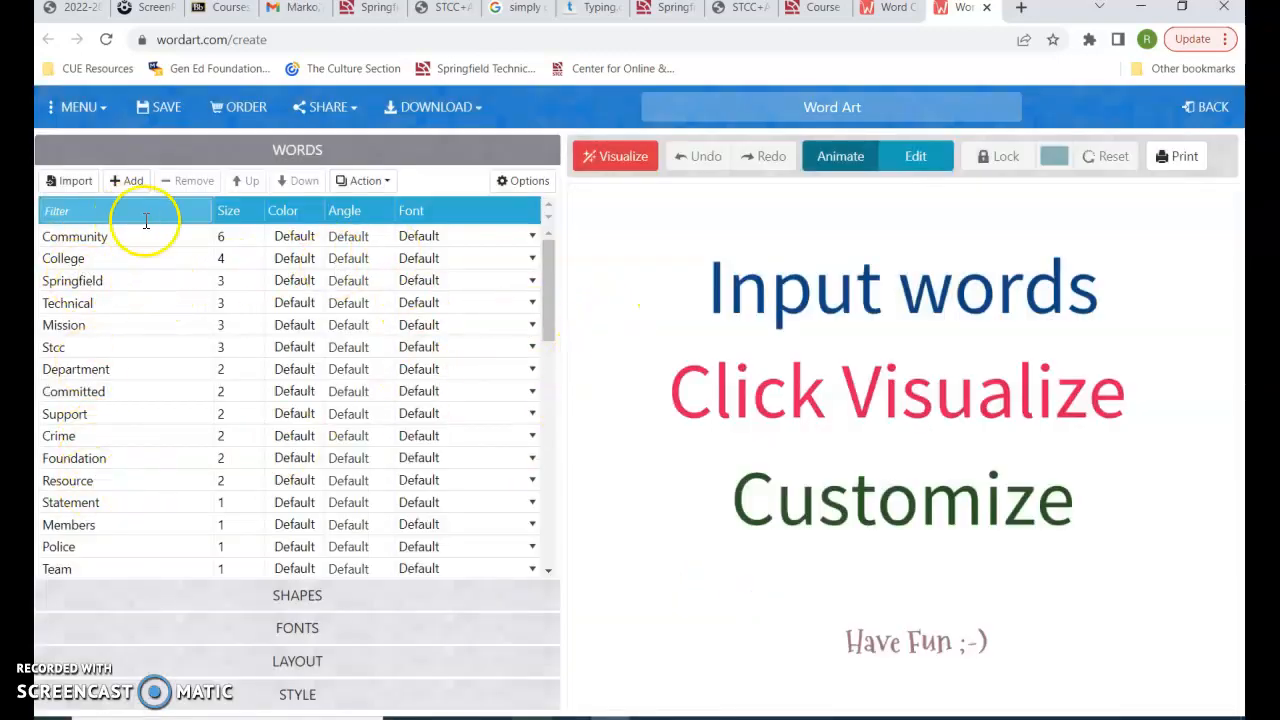
pyautogui.moveTo(572, 428); pyautogui.dragTo(571, 463)
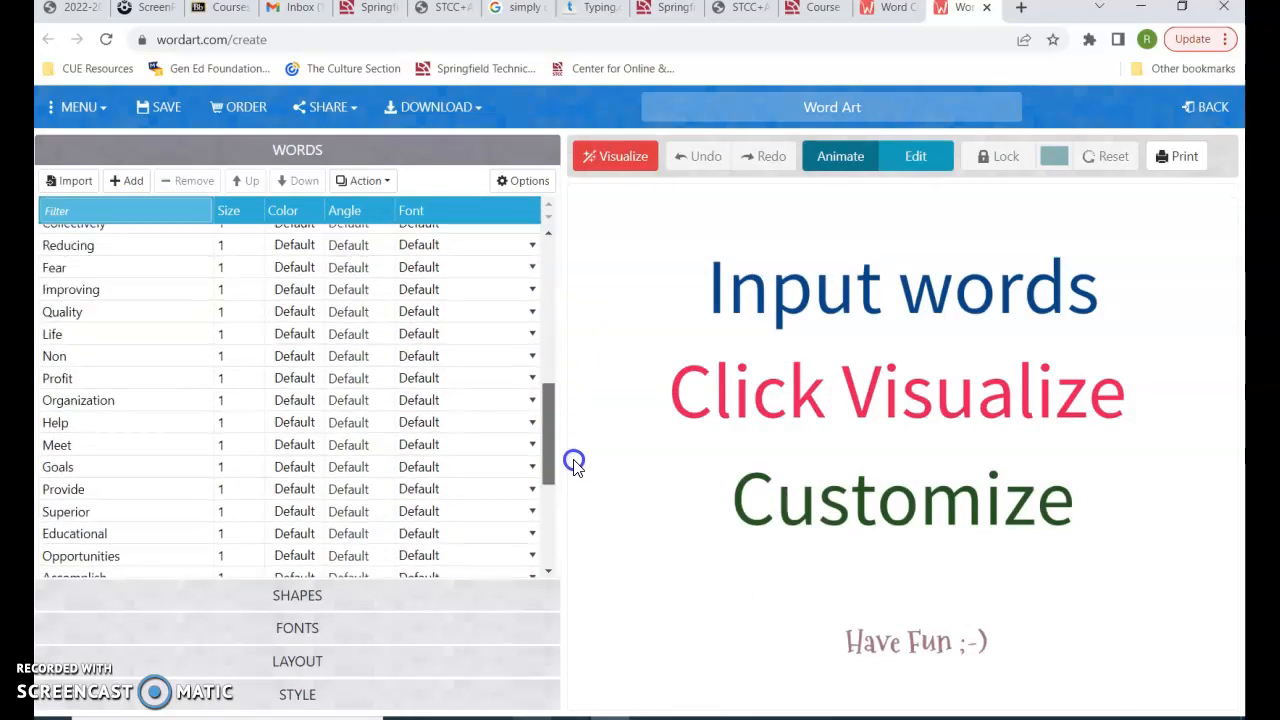
# Shape the word cloud as the blue heart with a heart-shaped cutout and visualize it
pyautogui.click(330, 600)
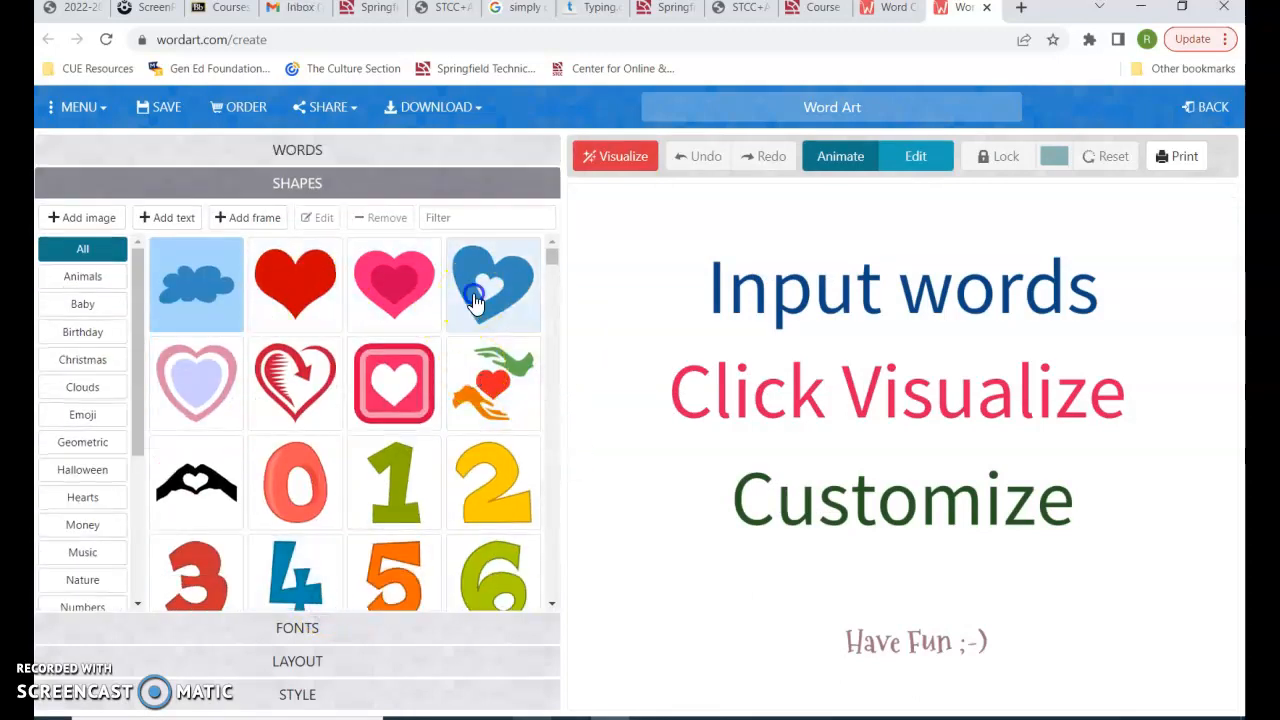
pyautogui.click(475, 302)
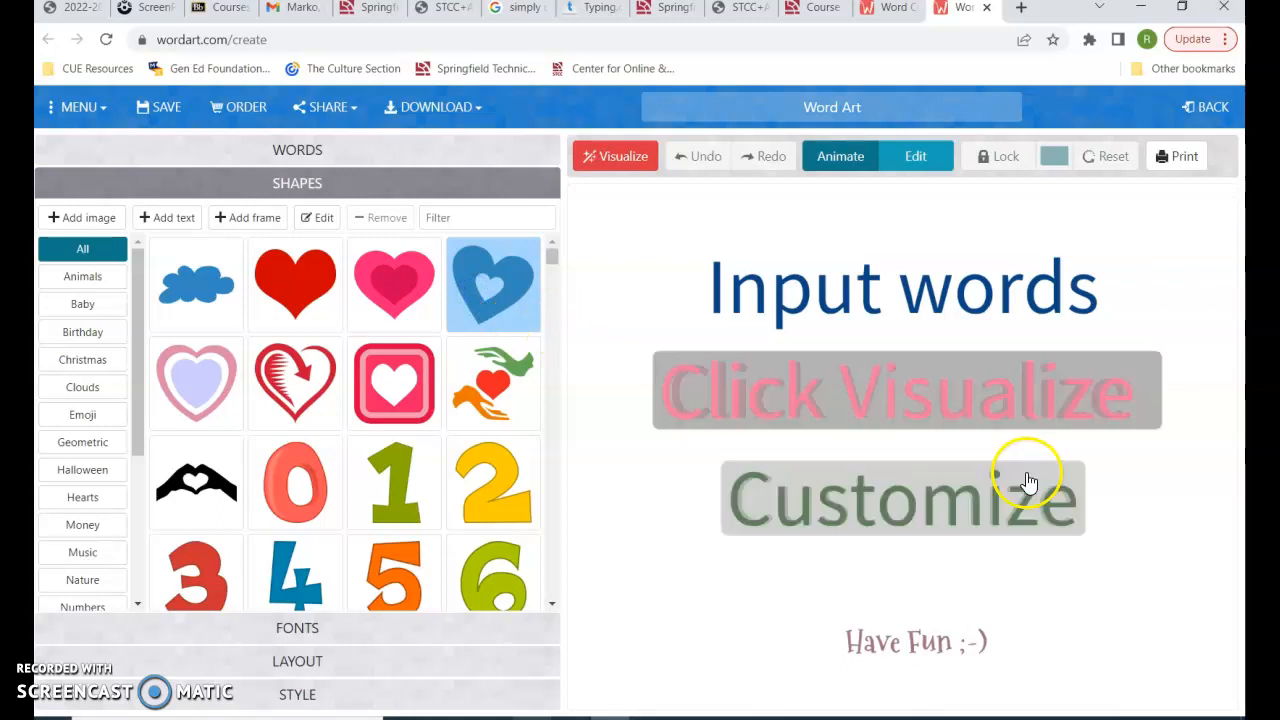
pyautogui.click(632, 162)
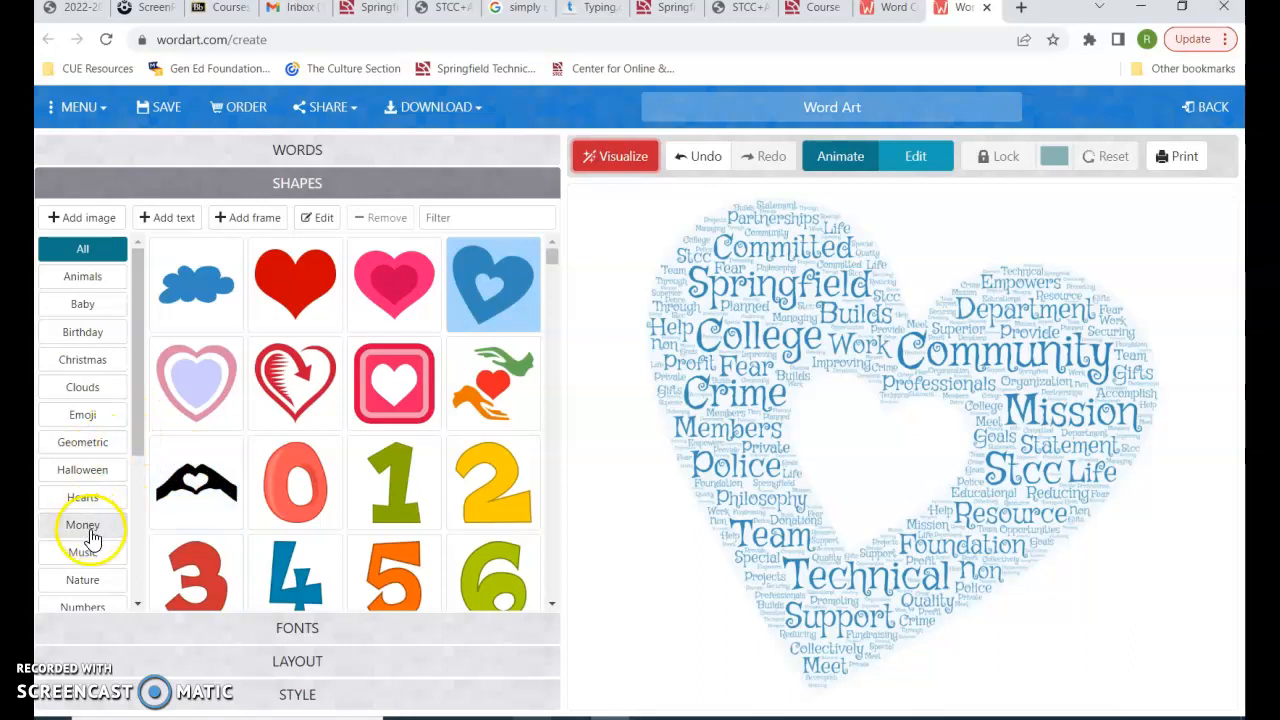
# Change the word cloud's shape to the green apple from the Nature category and visualize it
pyautogui.click(88, 580)
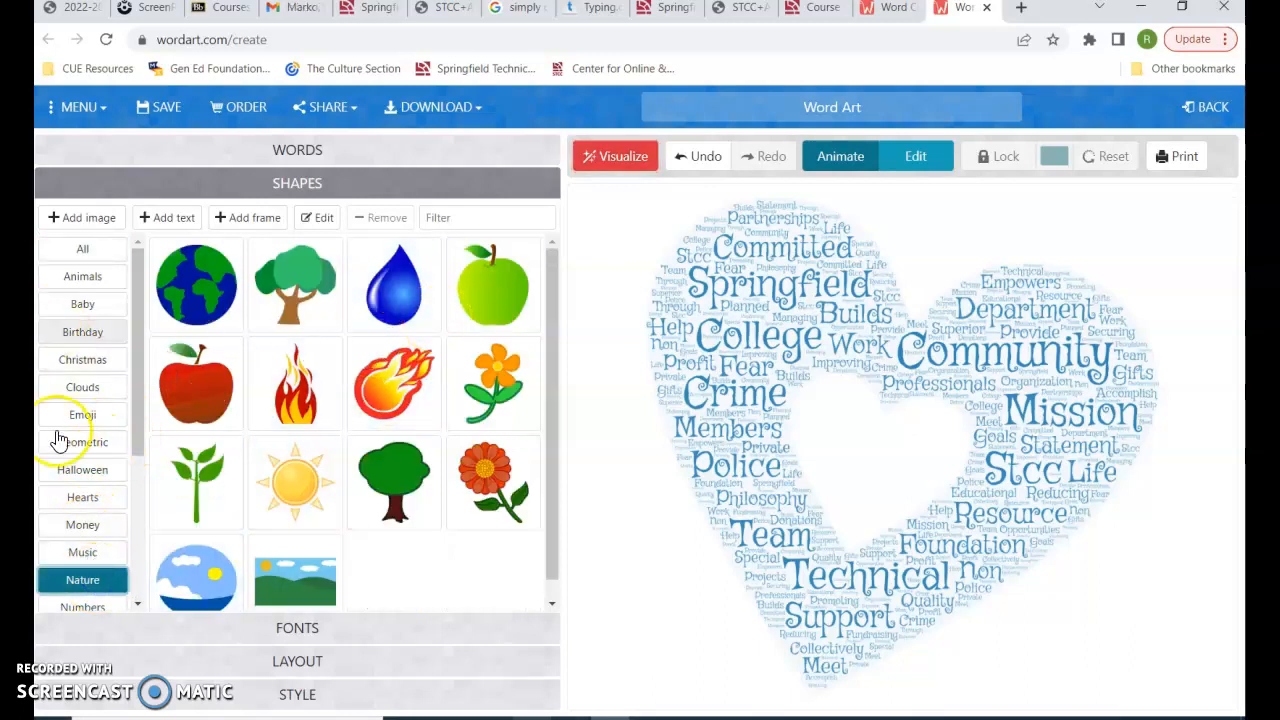
pyautogui.click(499, 328)
pyautogui.click(612, 160)
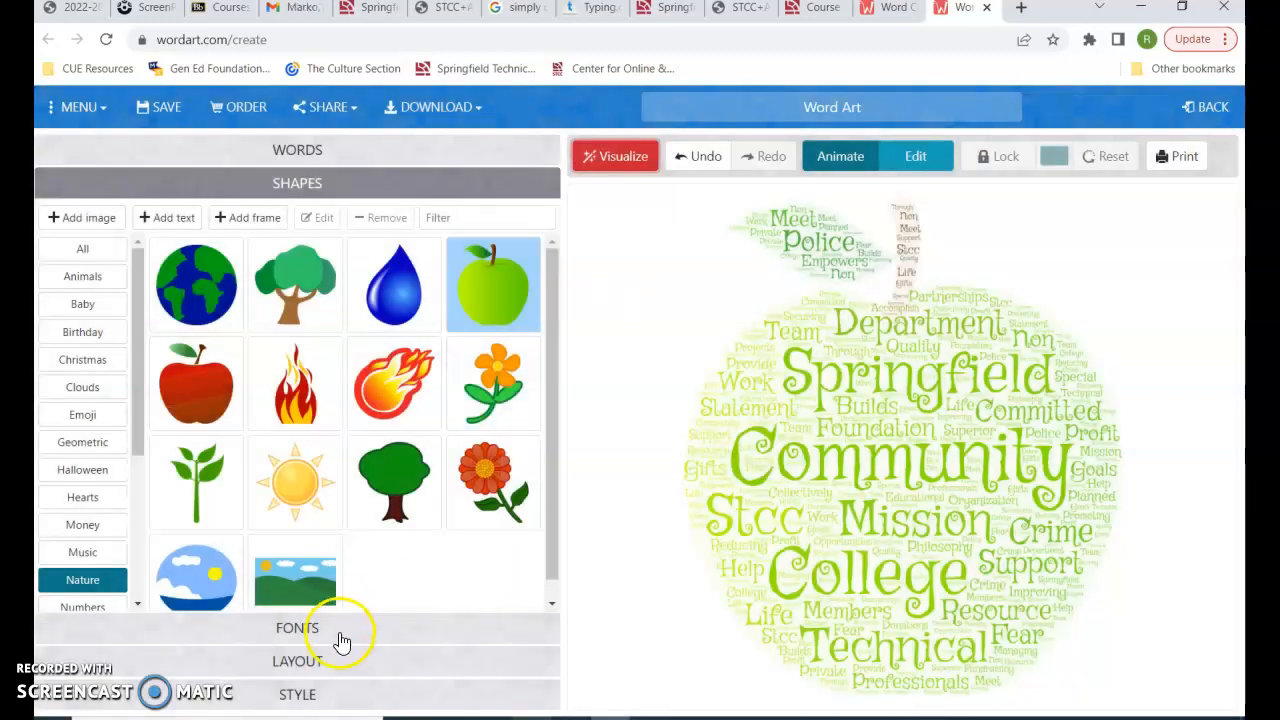
# Set the word cloud's font to Kaushan Script and visualize it
pyautogui.click(341, 640)
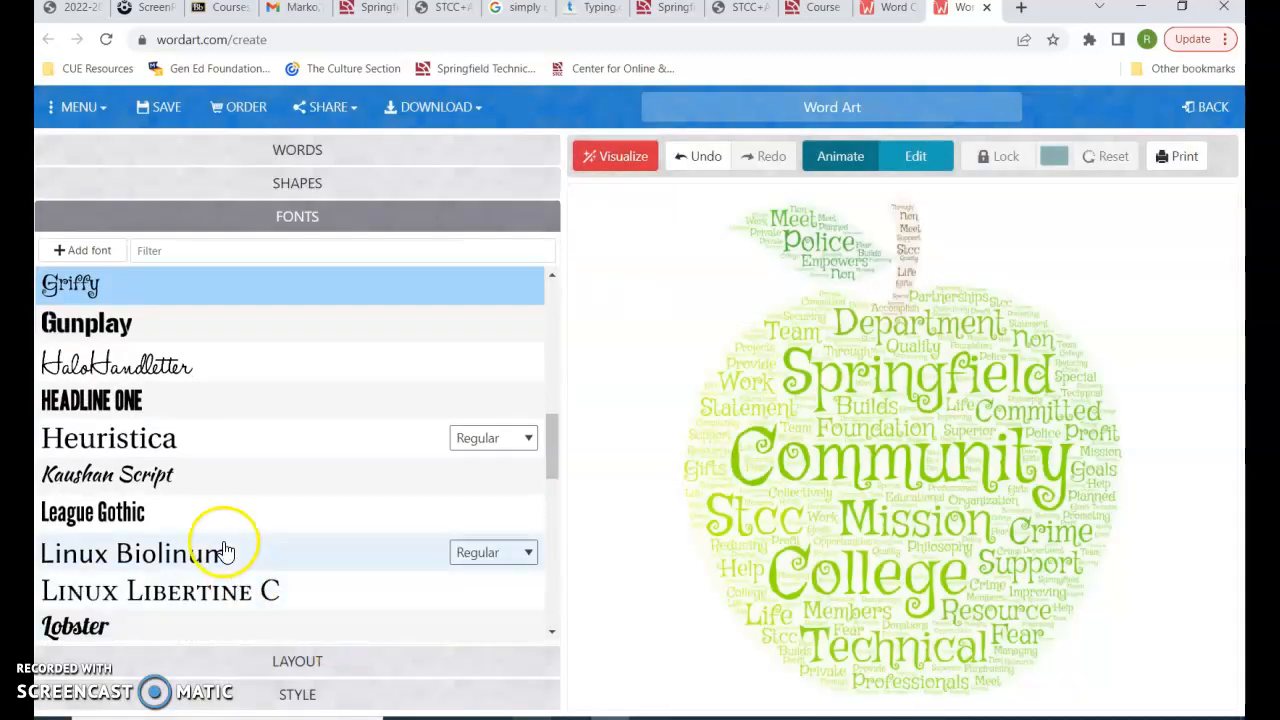
pyautogui.click(194, 477)
pyautogui.click(636, 158)
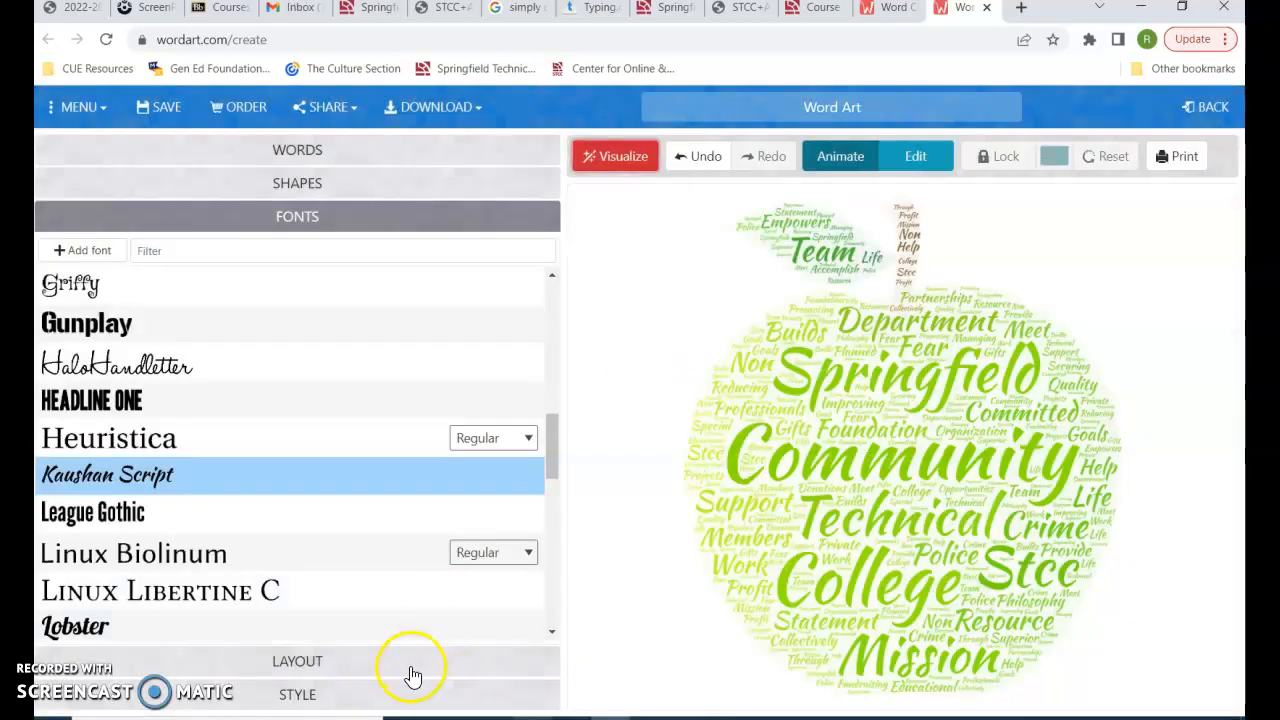
# Apply the combined crossing, vertical and horizontal word layout, visualize the cloud, and open its style settings
pyautogui.click(411, 668)
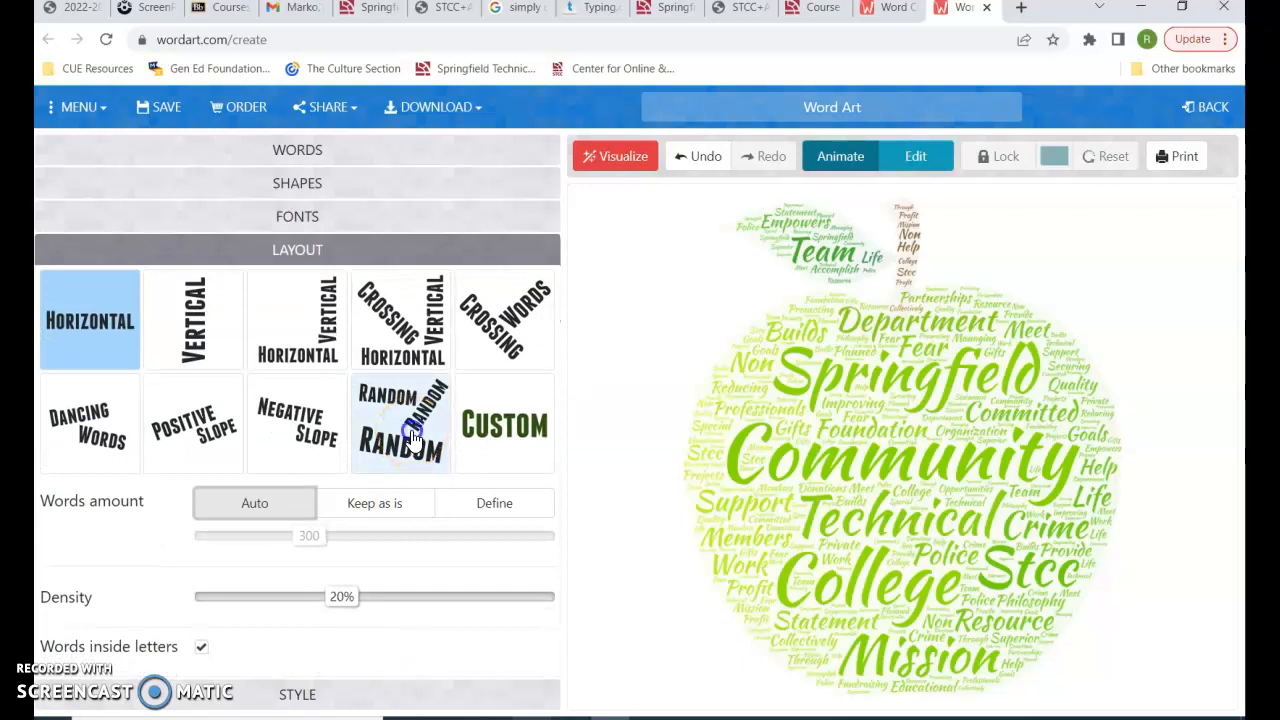
pyautogui.click(413, 437)
pyautogui.click(400, 315)
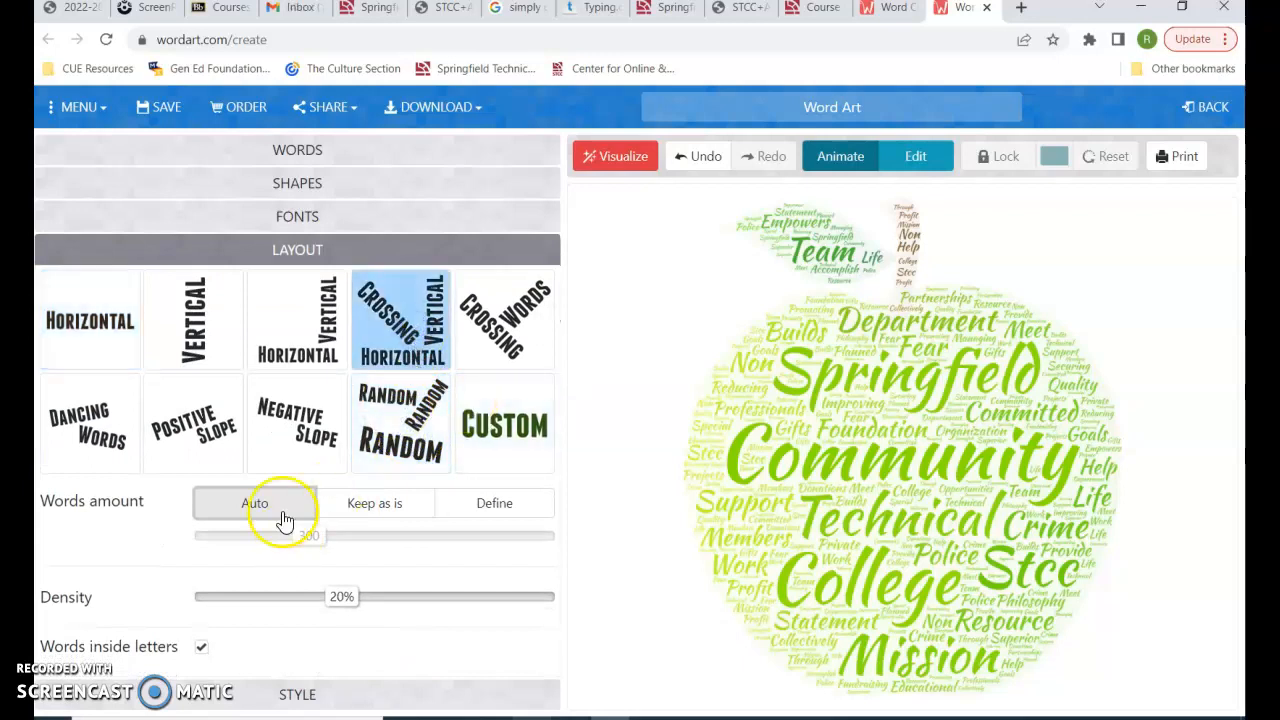
pyautogui.click(614, 166)
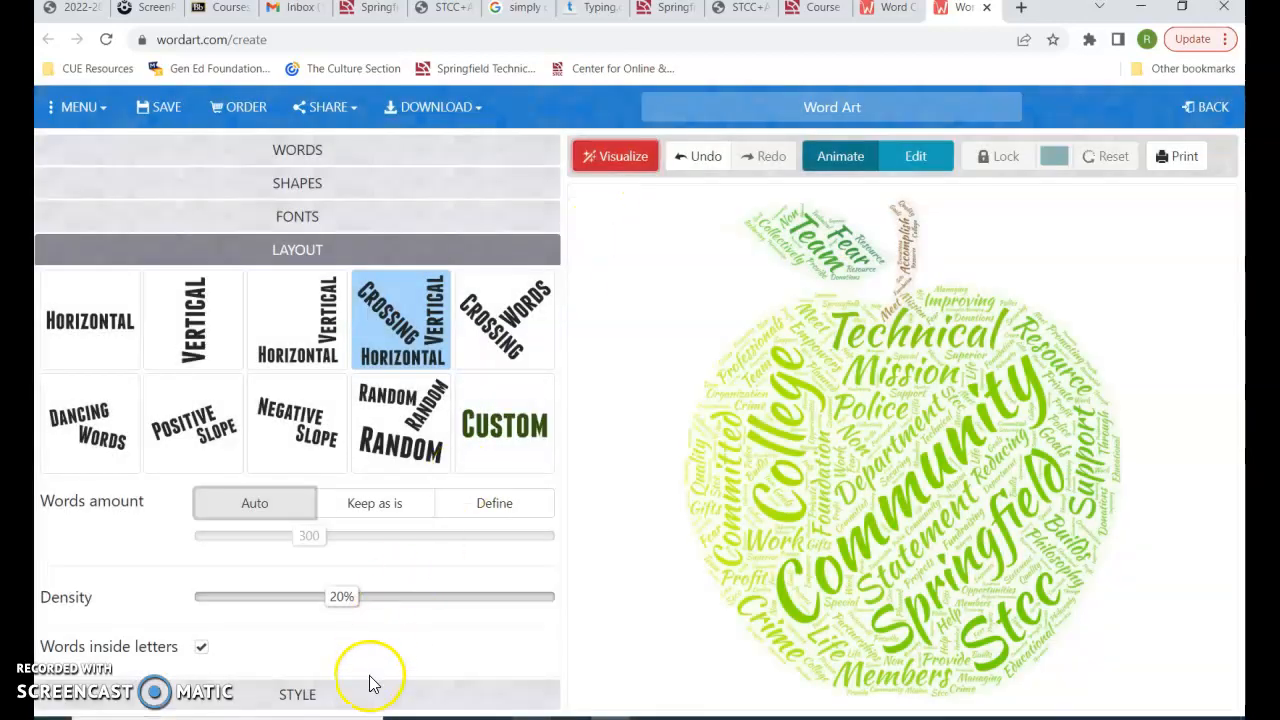
pyautogui.click(366, 695)
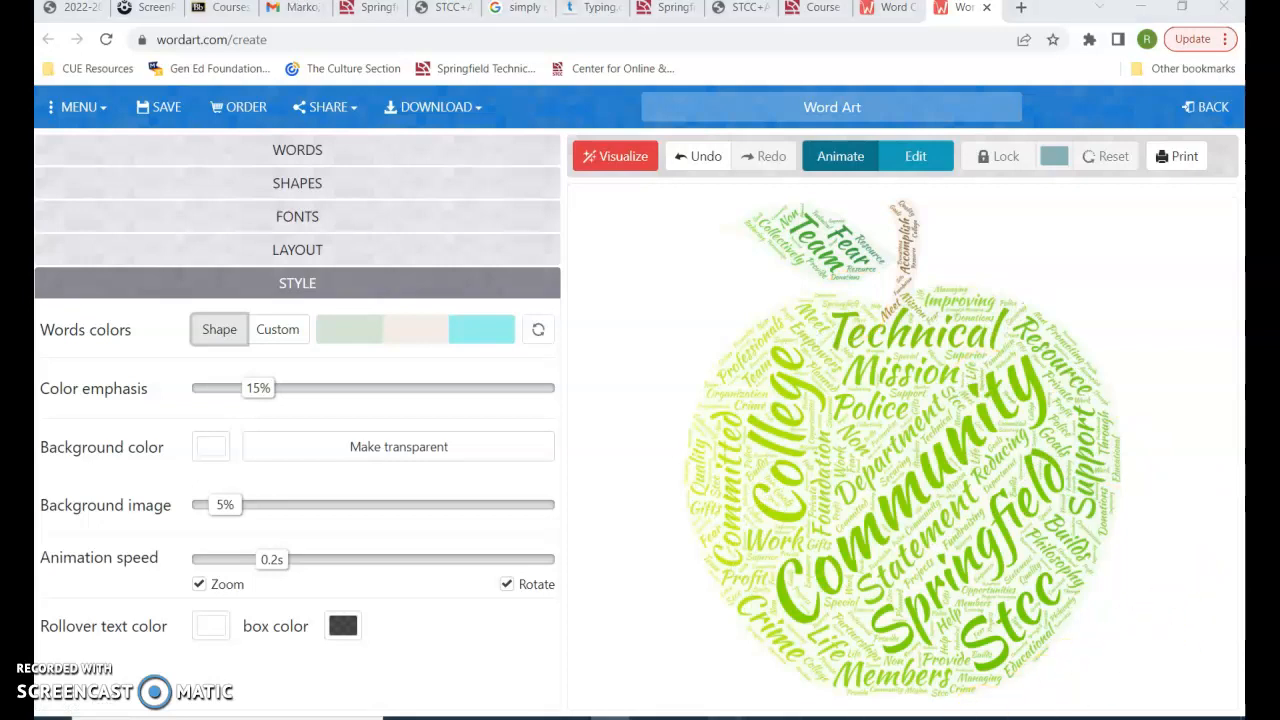
# Switch to the Word document and insert a screen clipping of the green apple word cloud below the last mission statement paragraph
pyautogui.click(966, 675)
pyautogui.click(417, 558)
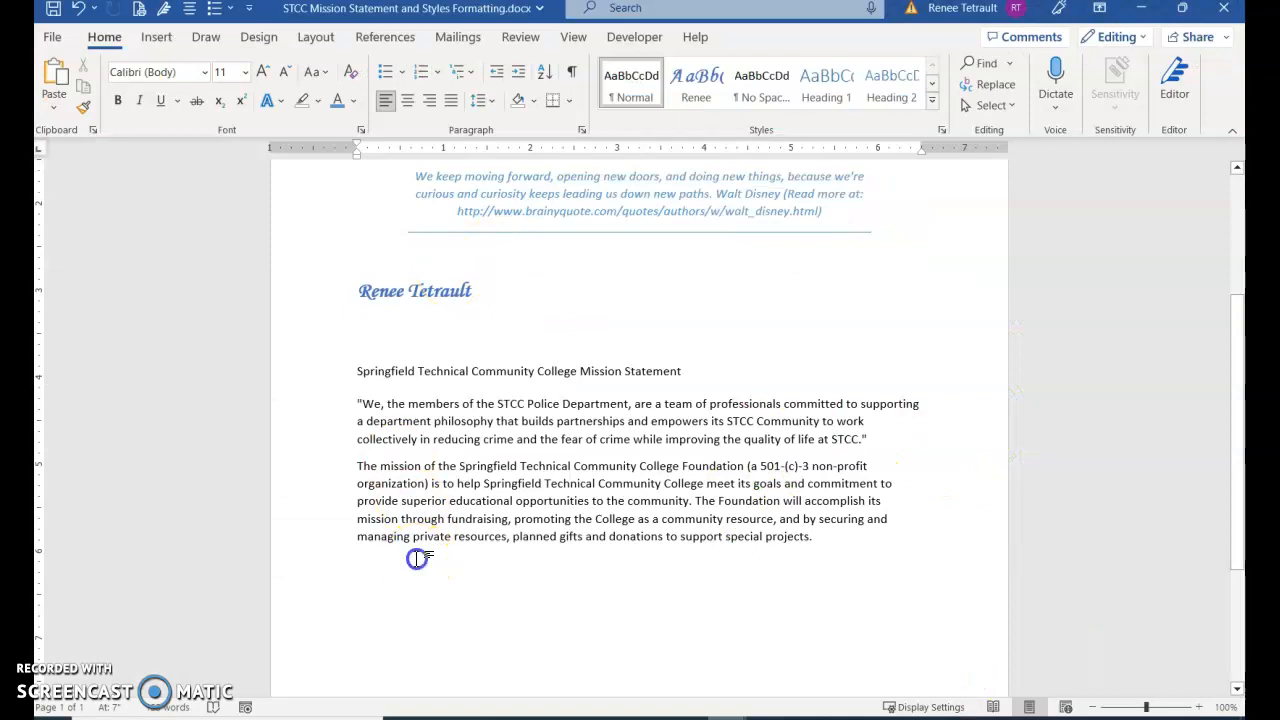
pyautogui.click(157, 37)
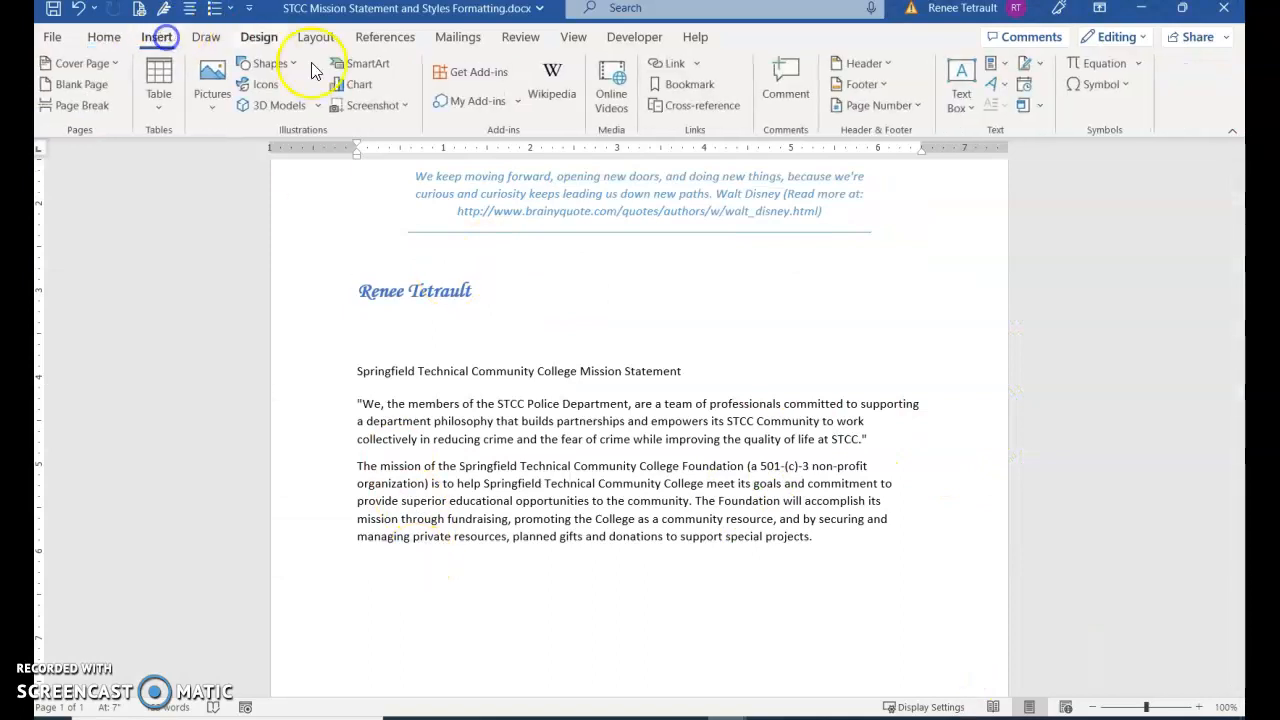
pyautogui.click(388, 108)
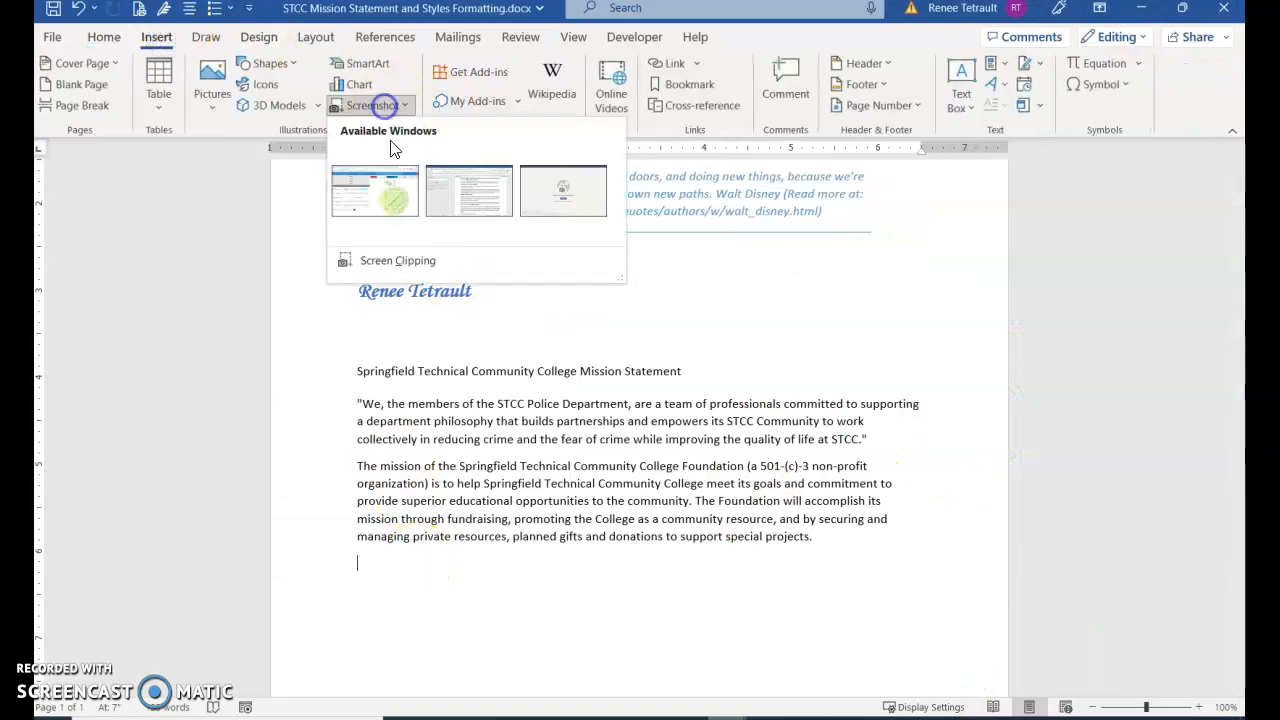
pyautogui.click(395, 265)
pyautogui.moveTo(605, 229); pyautogui.dragTo(608, 235)
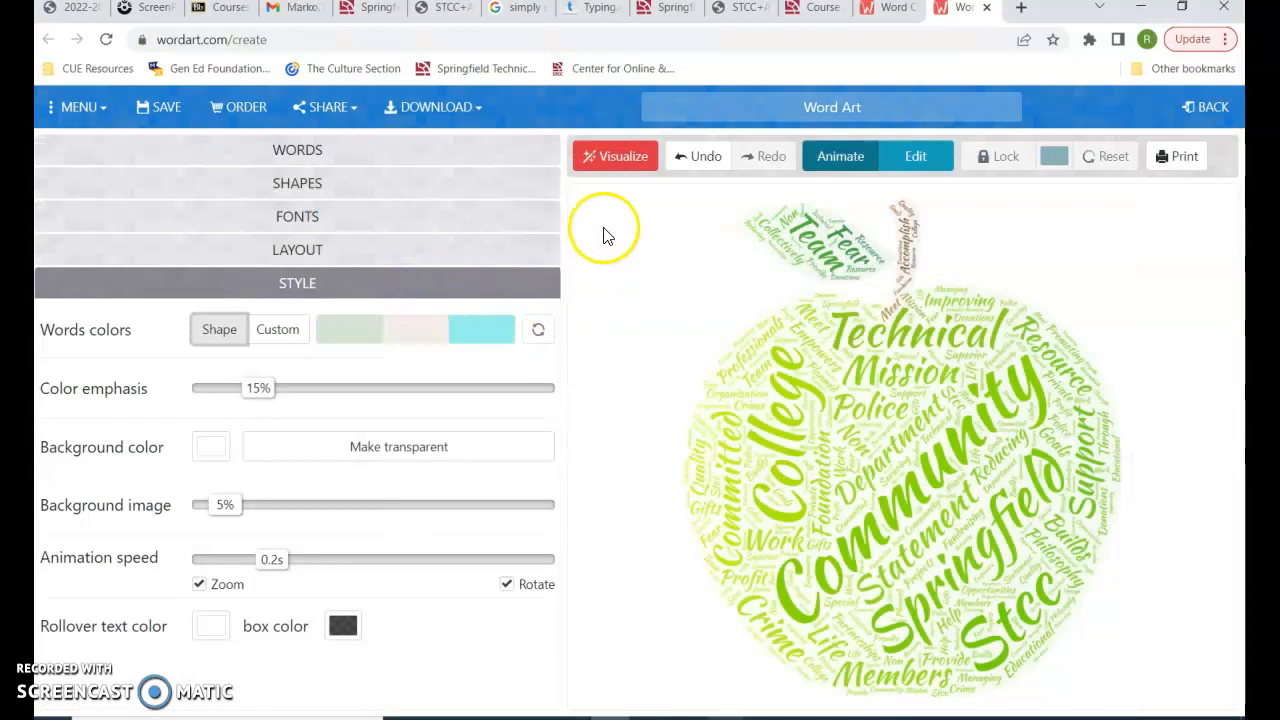
pyautogui.moveTo(645, 185); pyautogui.dragTo(1157, 708)
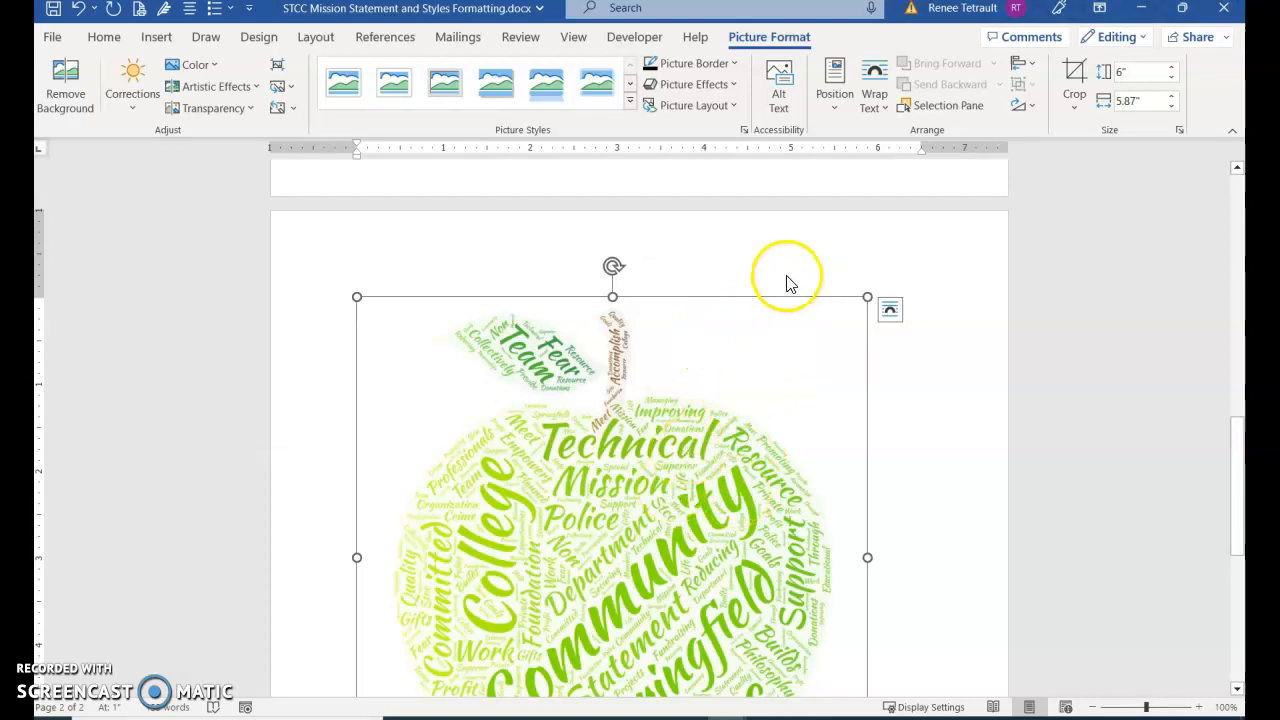
# Add the caption "1 - Source: WordArt.com" below the word cloud picture, with the Figure label excluded
pyautogui.rightClick(544, 362)
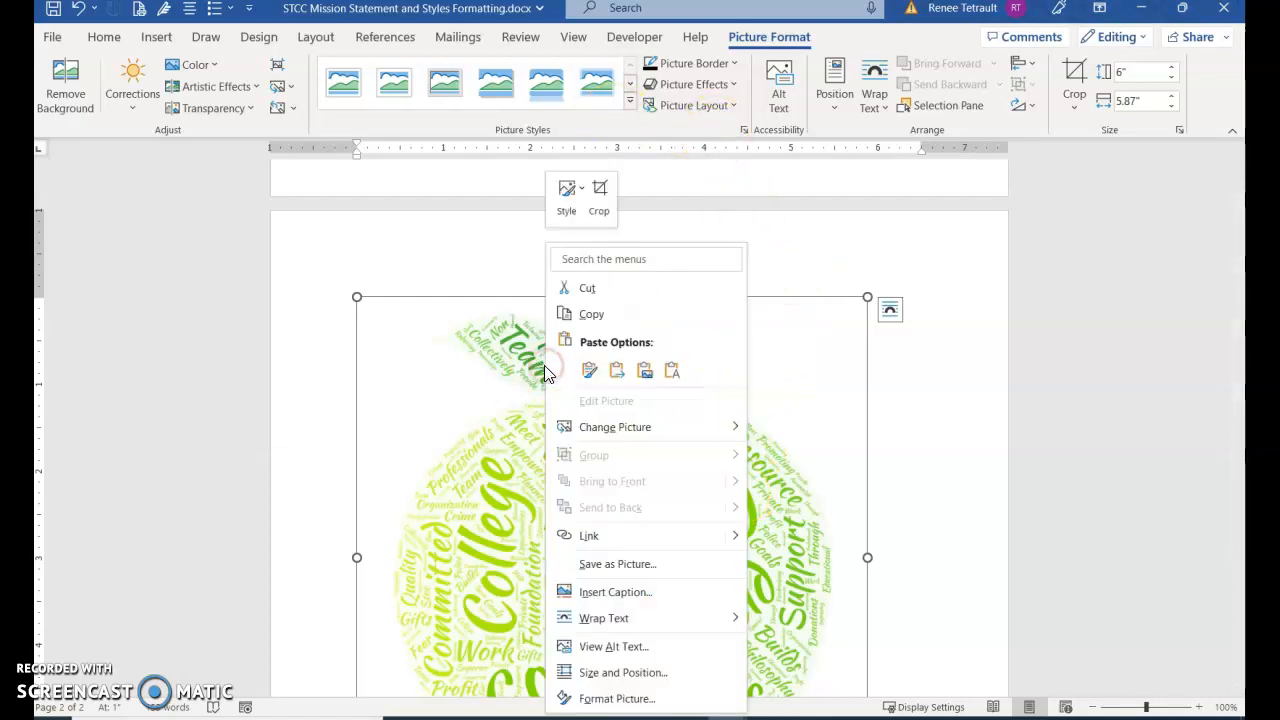
pyautogui.moveTo(618, 617)
pyautogui.click(621, 592)
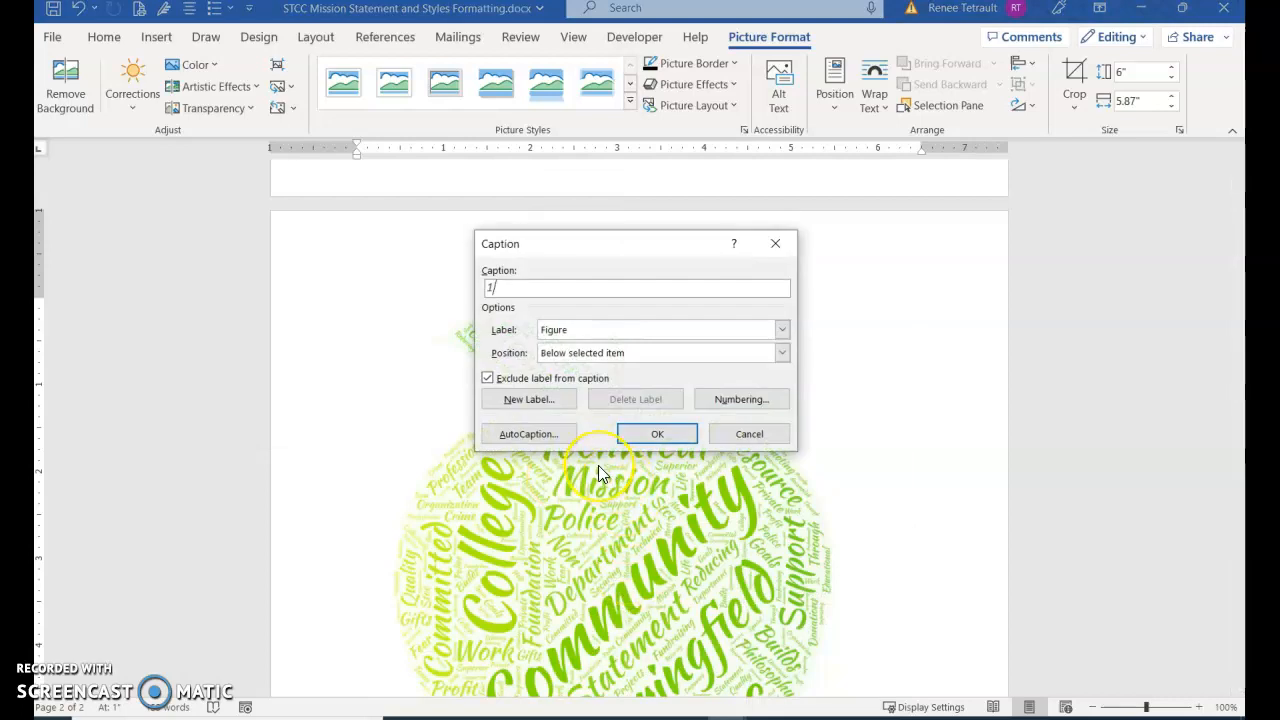
pyautogui.write('-')
pyautogui.click(488, 379)
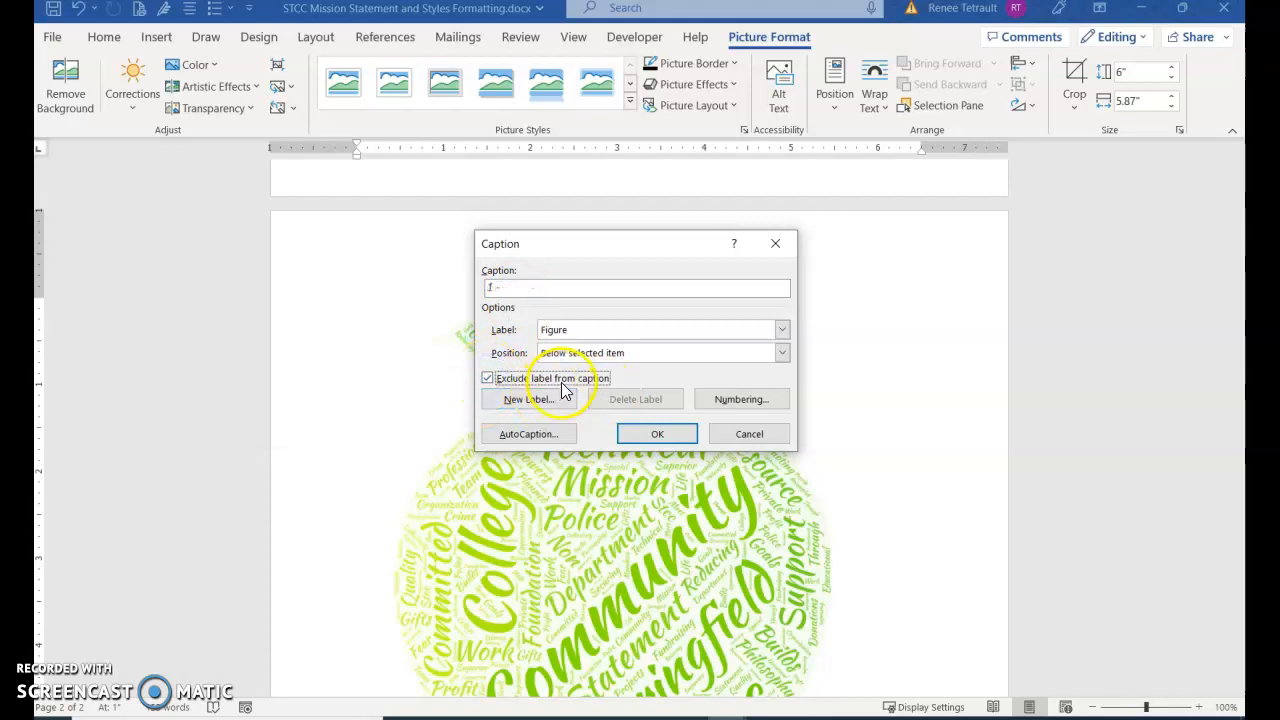
pyautogui.click(514, 287)
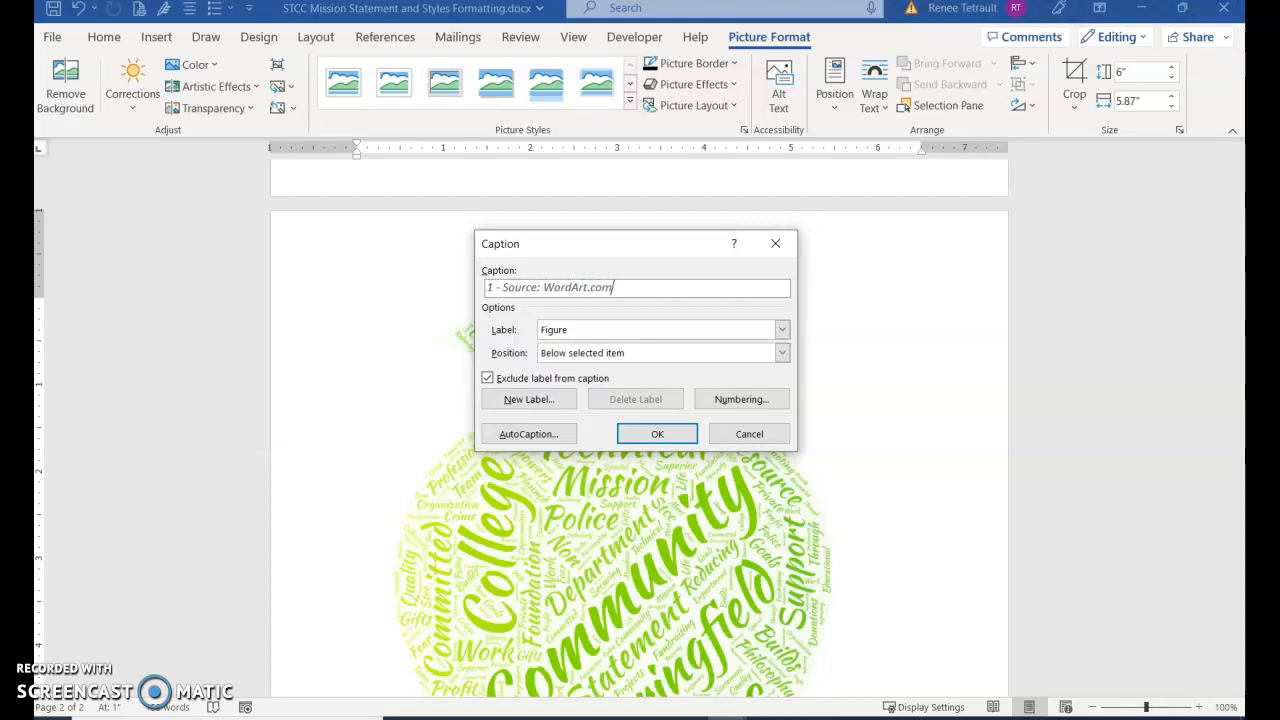
pyautogui.click(676, 433)
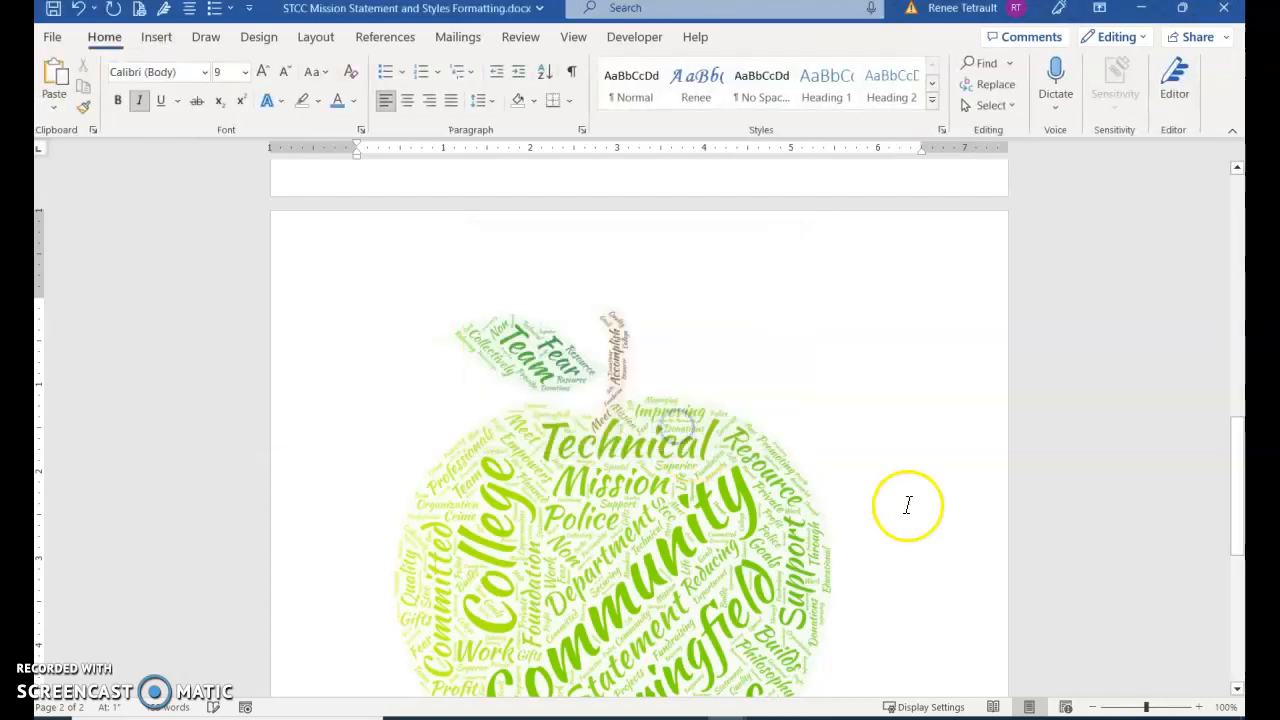
pyautogui.scroll(-5, 866, 540)
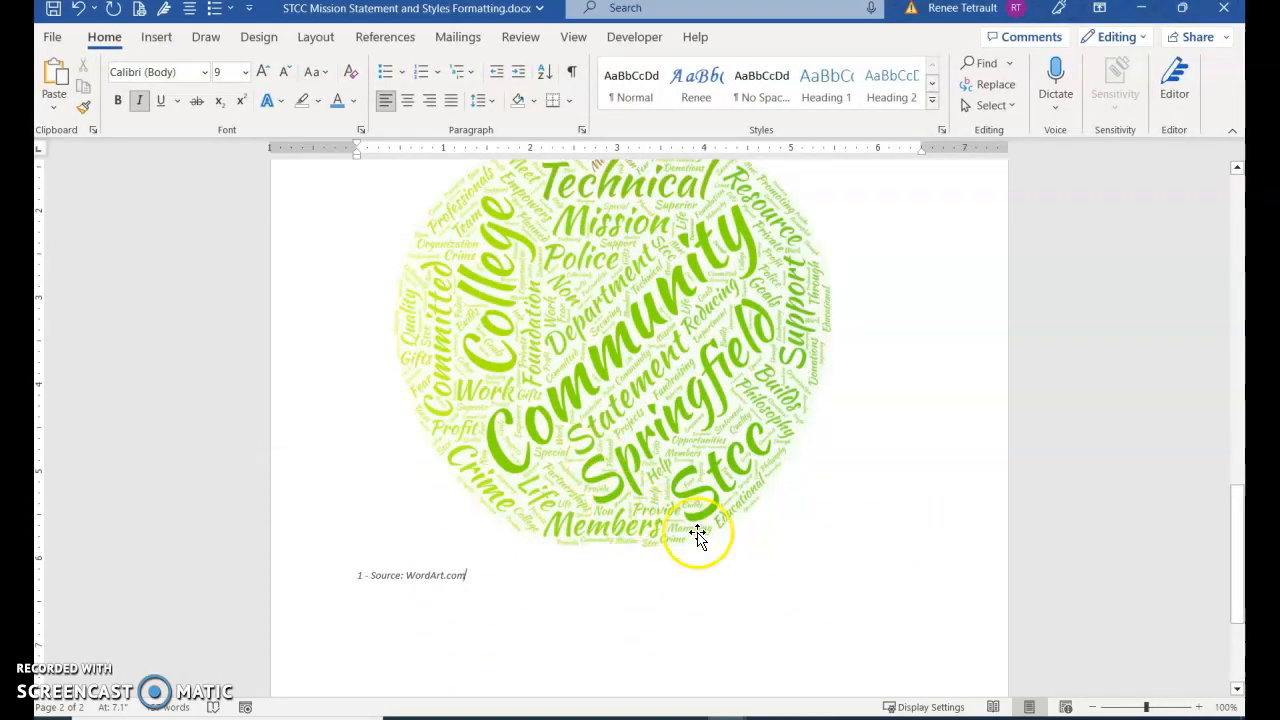
pyautogui.scroll(3, 694, 531)
pyautogui.scroll(3, 697, 535)
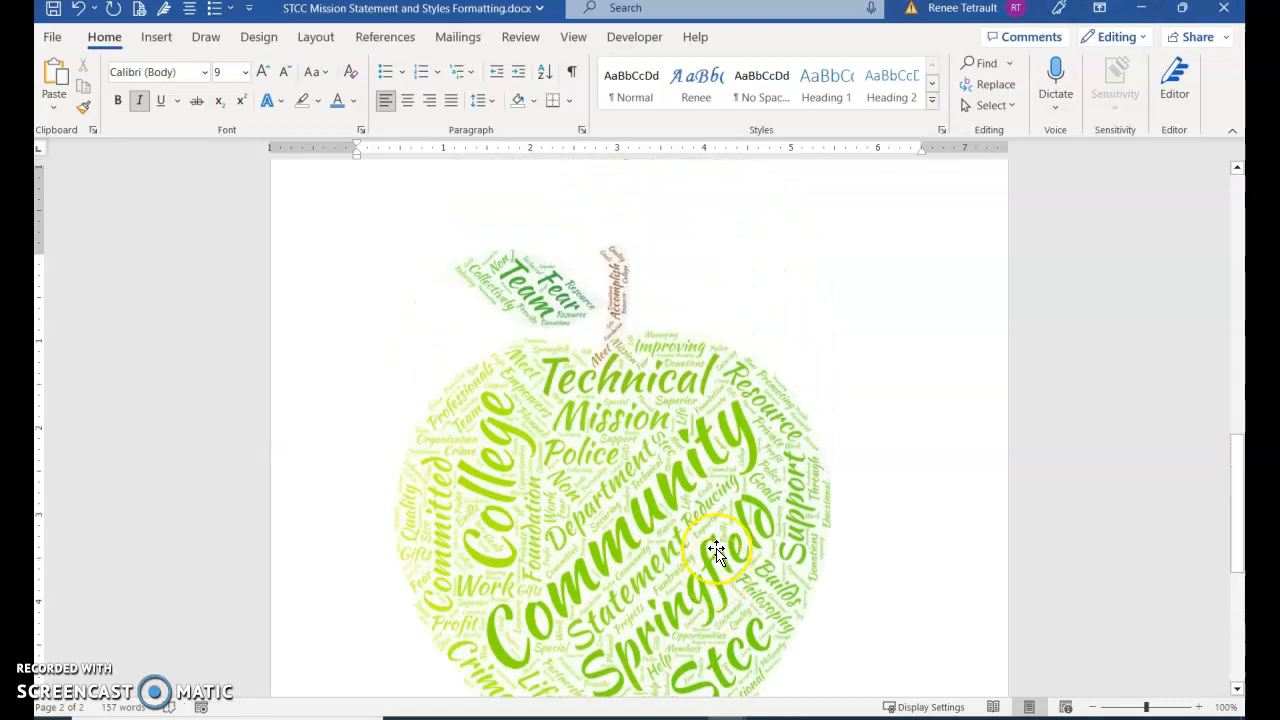
pyautogui.click(743, 460)
pyautogui.scroll(2, 850, 458)
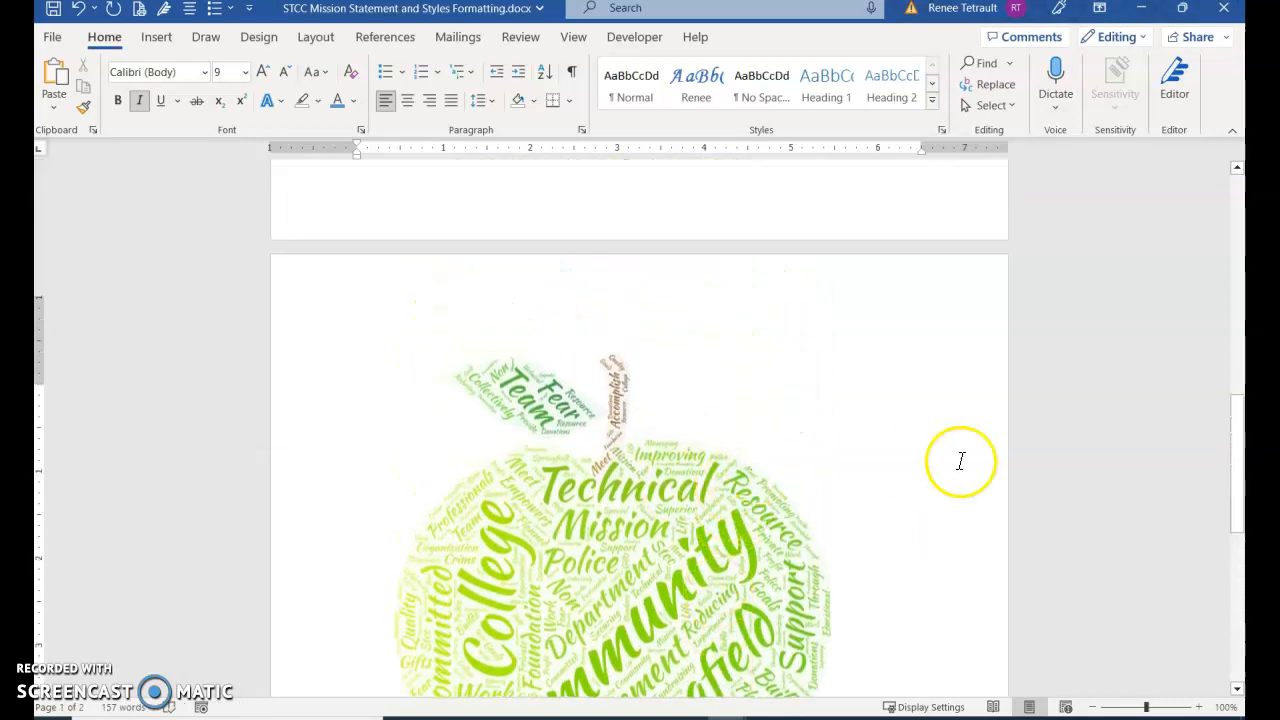
pyautogui.moveTo(1237, 457); pyautogui.dragTo(1231, 257)
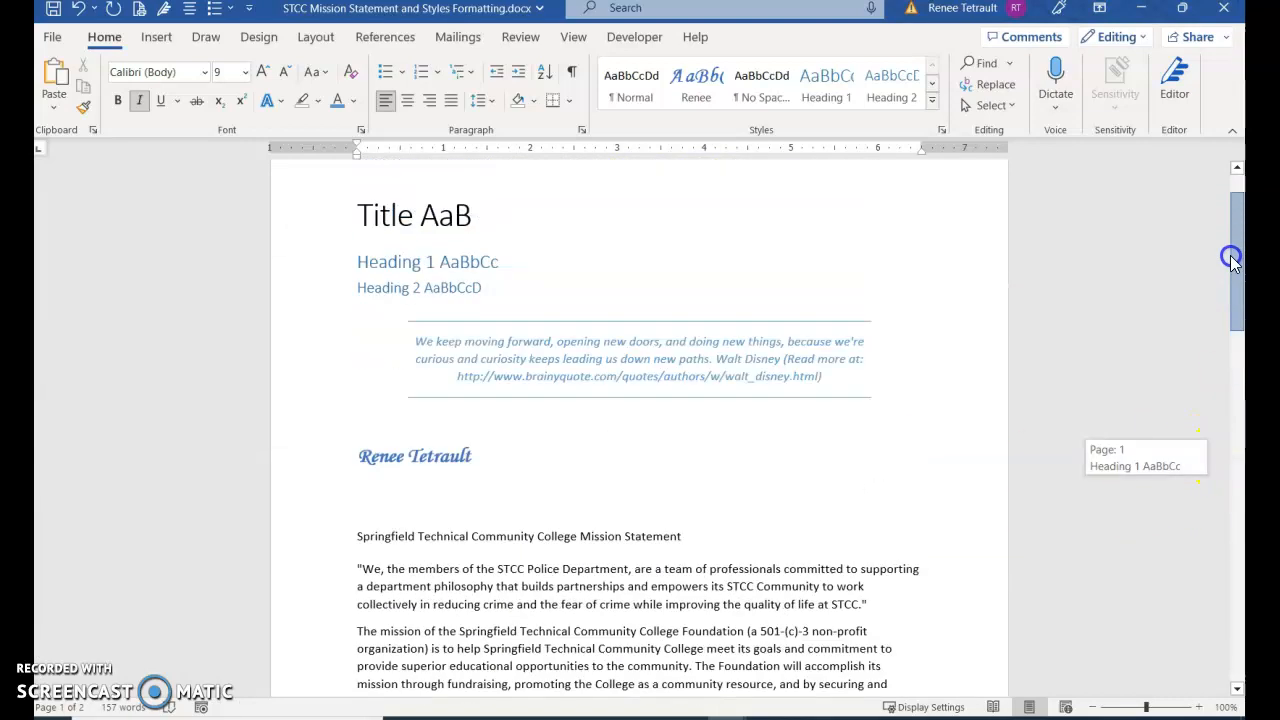